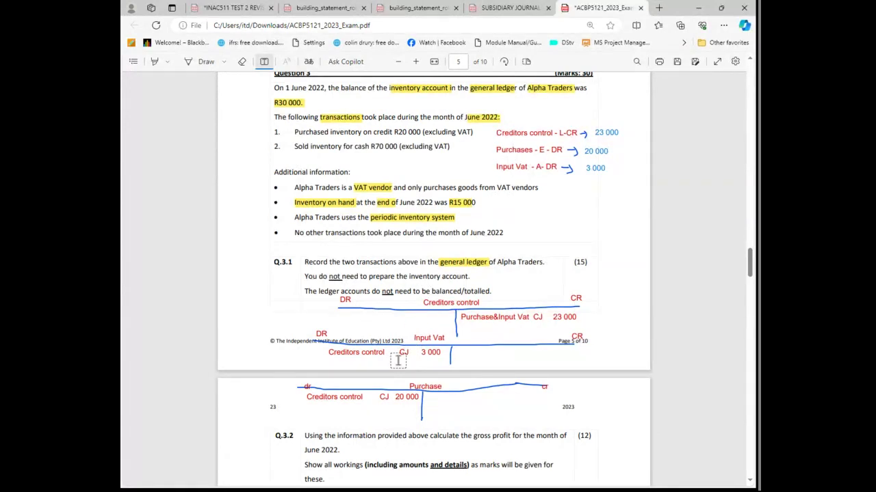
Step: Delete the red account-name note and the 20 000, 23 000 and 3 000 amount notes
{"action": "scroll", "coordinate": [456, 337], "scroll_direction": "down", "scroll_amount": 2}
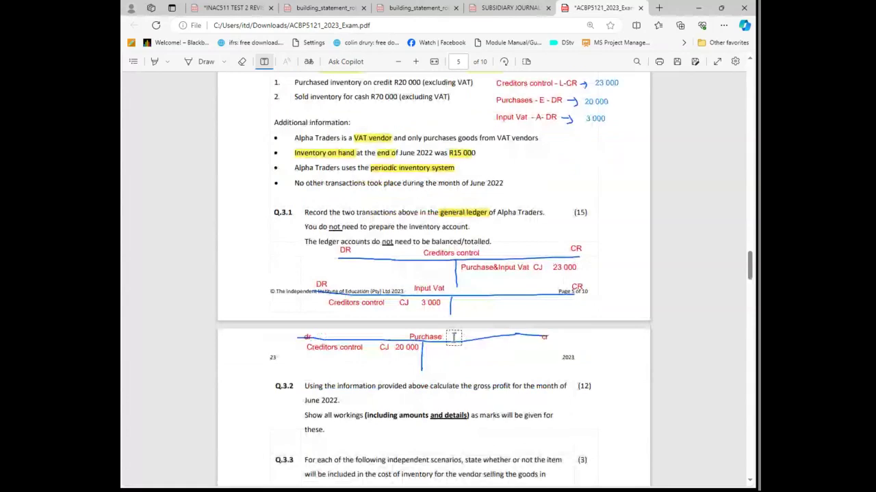
{"action": "scroll", "coordinate": [453, 338], "scroll_direction": "up", "scroll_amount": 2}
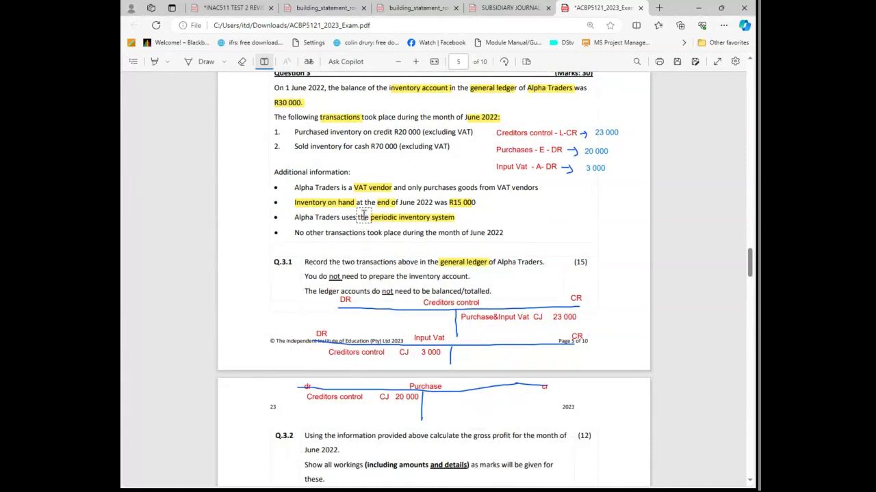
{"action": "scroll", "coordinate": [363, 214], "scroll_direction": "down", "scroll_amount": 1}
{"action": "scroll", "coordinate": [363, 214], "scroll_direction": "up", "scroll_amount": 1}
{"action": "left_click", "coordinate": [521, 149]}
{"action": "left_click", "coordinate": [600, 109]}
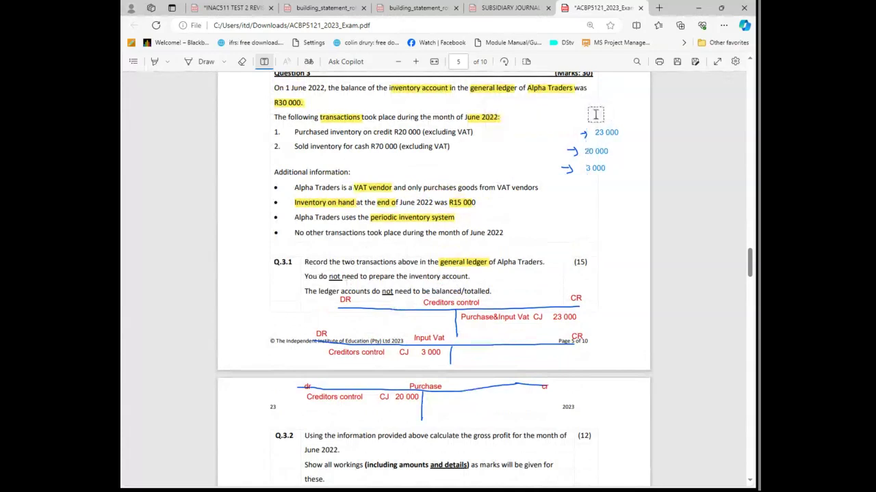
{"action": "left_click", "coordinate": [595, 151]}
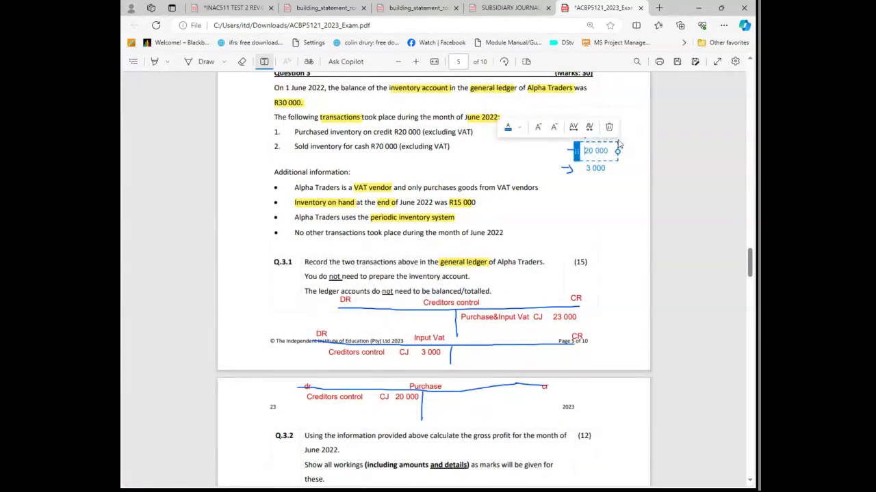
{"action": "left_click", "coordinate": [609, 130]}
{"action": "type", "text": "3"}
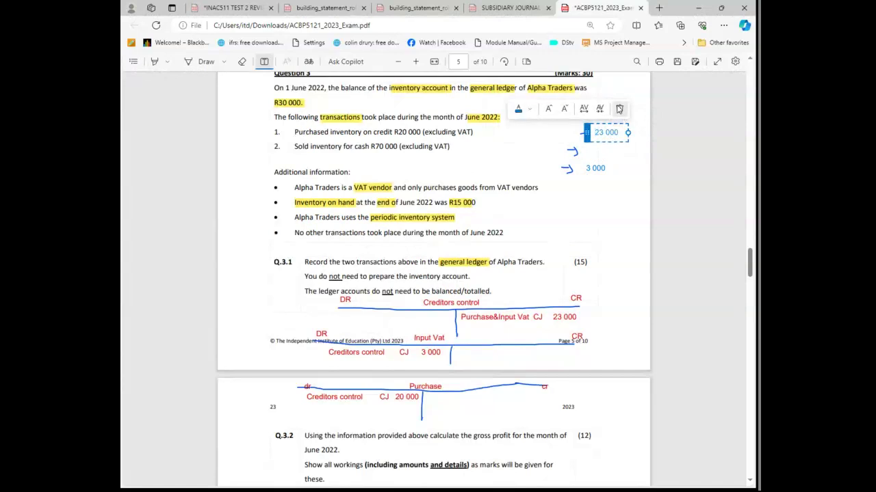
{"action": "left_click", "coordinate": [619, 108]}
{"action": "left_click", "coordinate": [599, 164]}
{"action": "left_click", "coordinate": [605, 144]}
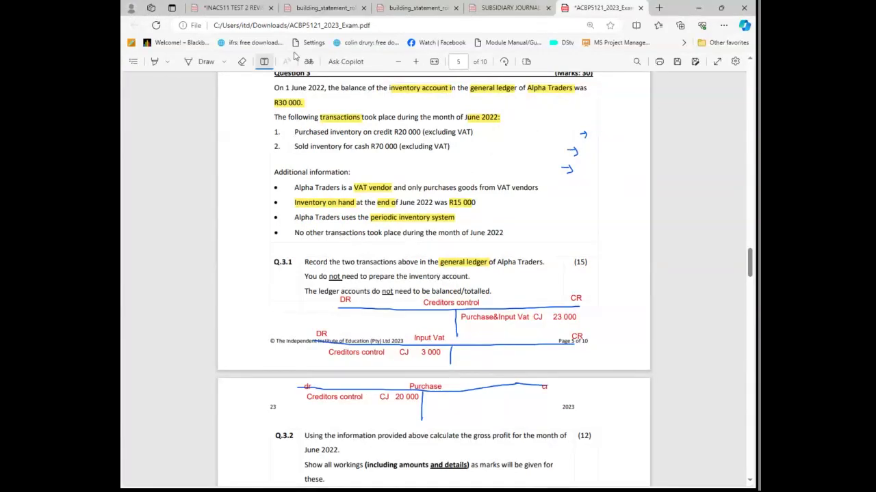
Step: Erase the blue ink arrows beside the June transactions
{"action": "left_click", "coordinate": [241, 61]}
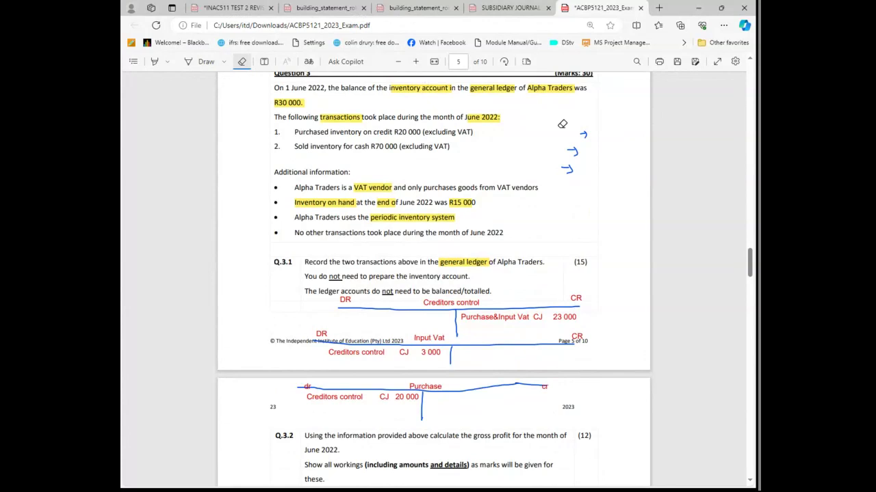
{"action": "mouse_move", "coordinate": [566, 146]}
{"action": "left_mouse_down"}
{"action": "mouse_move", "coordinate": [583, 111]}
{"action": "mouse_move", "coordinate": [587, 137]}
{"action": "left_mouse_up"}
{"action": "left_click_drag", "start_coordinate": [570, 174], "coordinate": [569, 163]}
{"action": "left_click", "coordinate": [264, 63]}
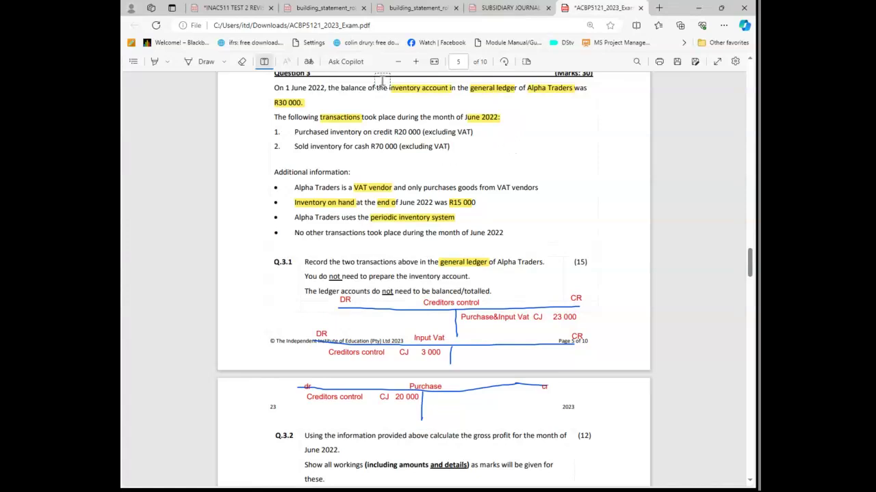
Step: Highlight 'Sold' and 'cash' in item 2 and place a red-font text note beside it
{"action": "left_click", "coordinate": [155, 62]}
{"action": "left_click_drag", "start_coordinate": [299, 147], "coordinate": [370, 148]}
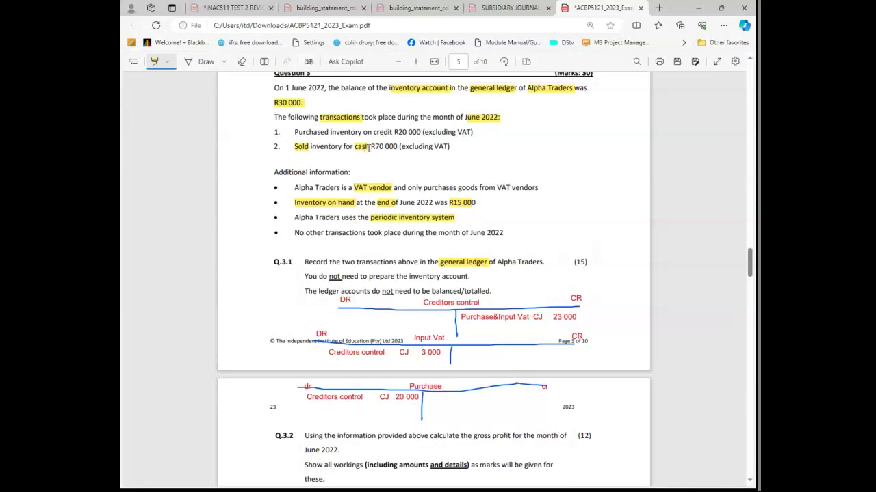
{"action": "left_click", "coordinate": [264, 62]}
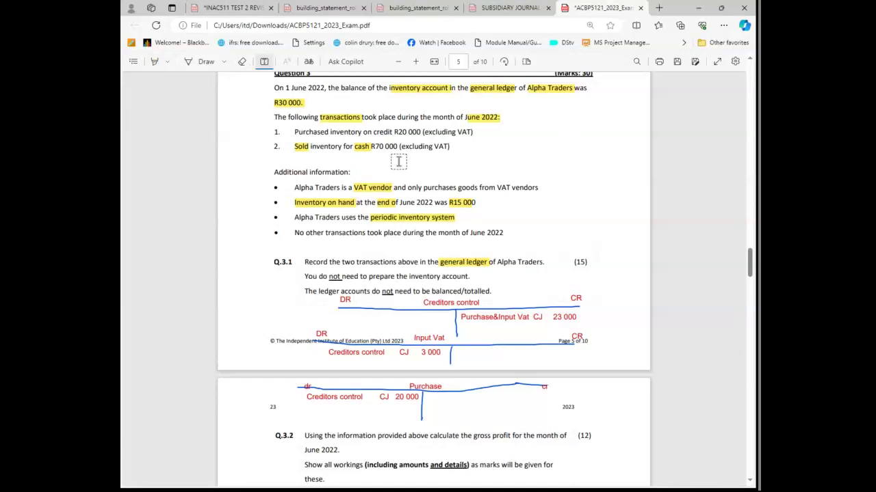
{"action": "left_click", "coordinate": [479, 150]}
{"action": "left_click", "coordinate": [482, 126]}
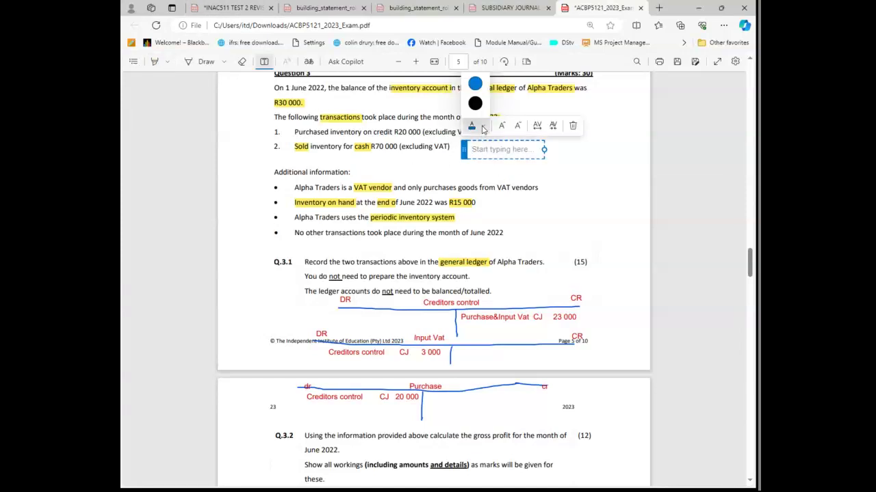
{"action": "scroll", "coordinate": [481, 116], "scroll_direction": "up", "scroll_amount": 1}
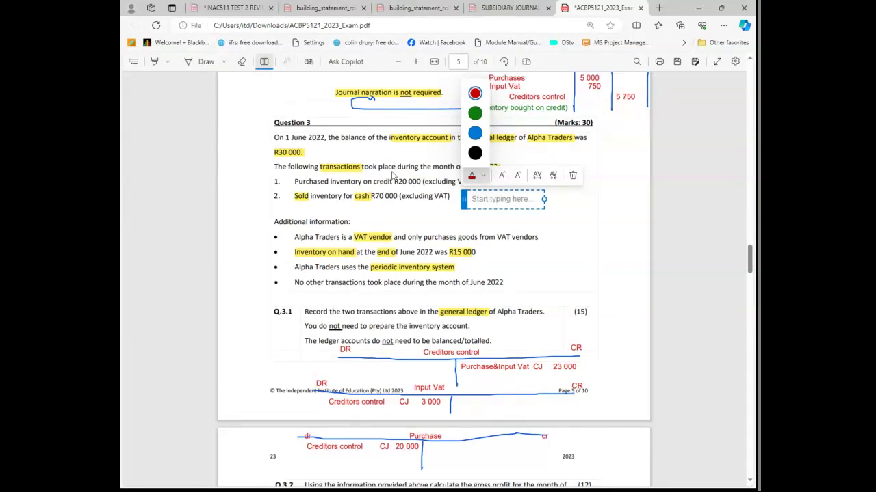
{"action": "scroll", "coordinate": [404, 177], "scroll_direction": "up", "scroll_amount": 1}
{"action": "left_click", "coordinate": [480, 255]}
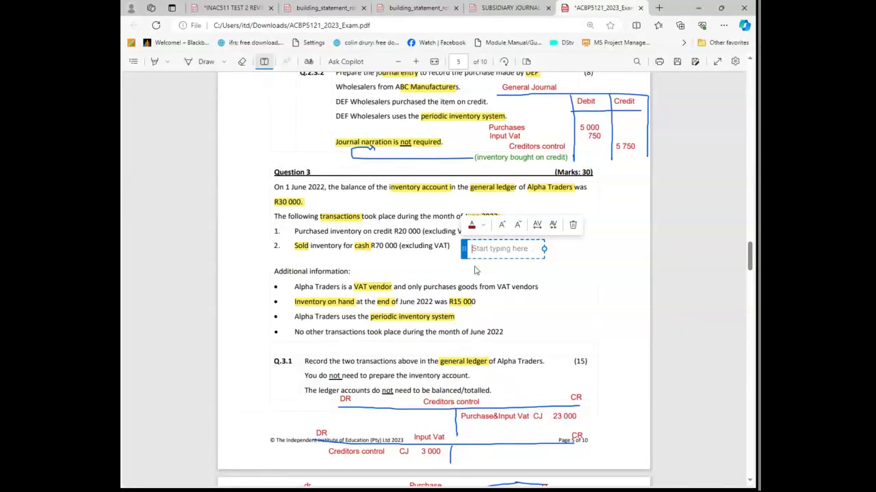
Step: Enter 'Bank' in the red note with two blank lines below it
{"action": "type", "text": "bAN"}
{"action": "type", "text": "K"}
{"action": "key", "text": "BackSpace"}
{"action": "key", "text": "BackSpace"}
{"action": "key", "text": "BackSpace"}
{"action": "key", "text": "BackSpace"}
{"action": "type", "text": "Ban"}
{"action": "type", "text": "k"}
{"action": "key", "text": "Return"}
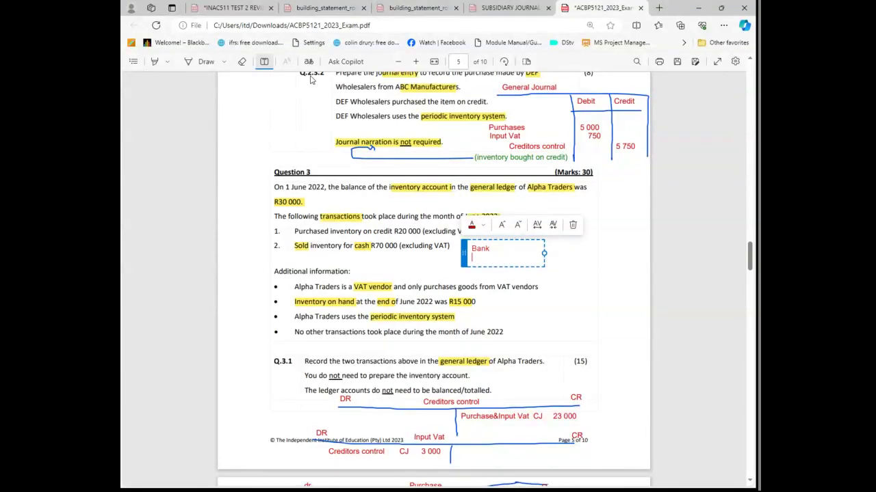
{"action": "key", "text": "Return"}
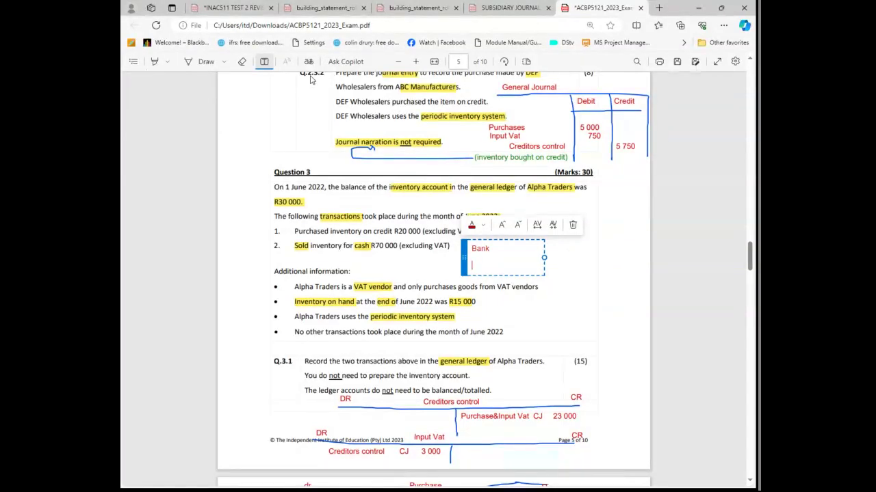
{"action": "key", "text": "Escape"}
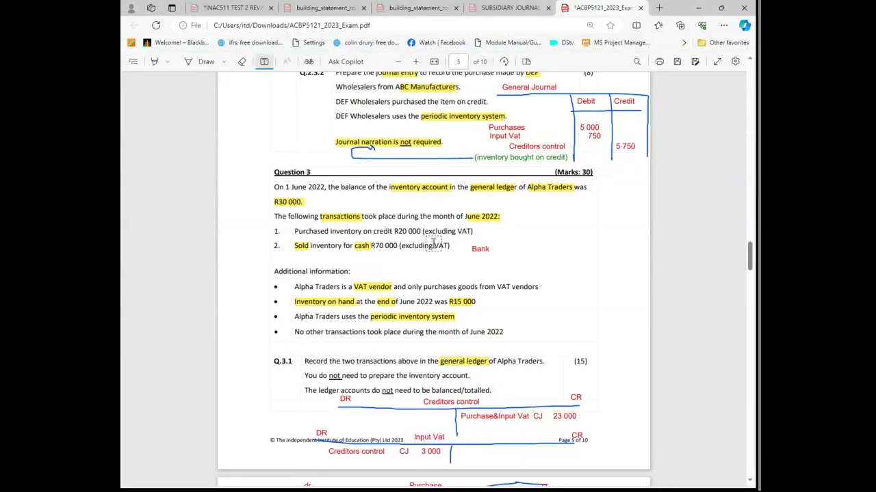
Step: Handwrite a blue 'a)' before Bank and a 'b)' further right
{"action": "left_click", "coordinate": [197, 62]}
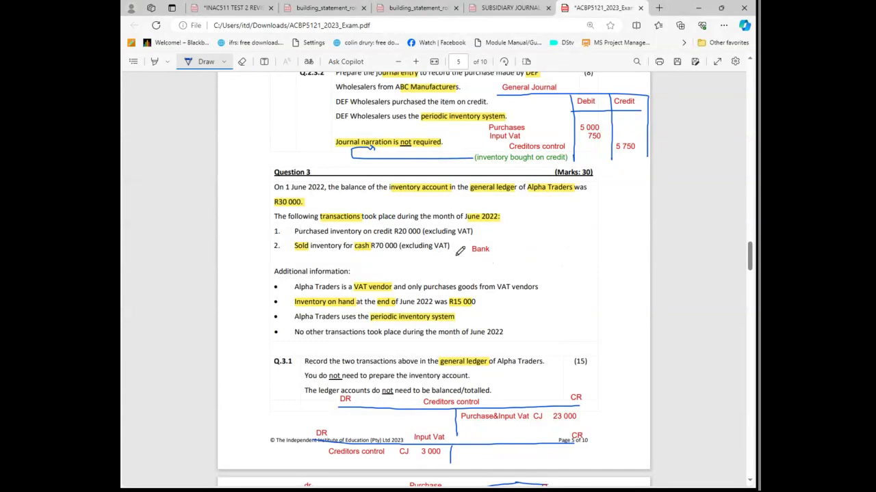
{"action": "left_click_drag", "start_coordinate": [463, 250], "coordinate": [465, 258]}
{"action": "left_click_drag", "start_coordinate": [565, 243], "coordinate": [567, 252]}
{"action": "left_click_drag", "start_coordinate": [573, 242], "coordinate": [572, 254]}
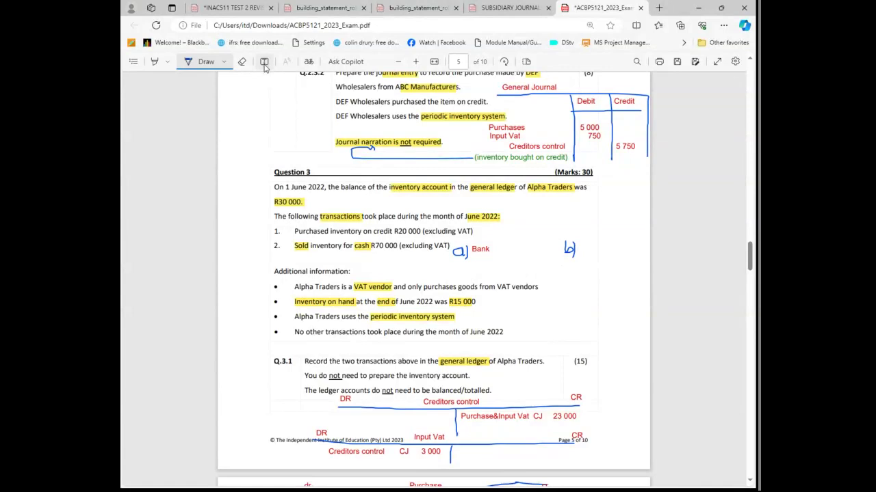
Step: Add a red note beside b) reading 'Cost of sales' and 'Trading stock' on two lines
{"action": "key", "text": "t"}
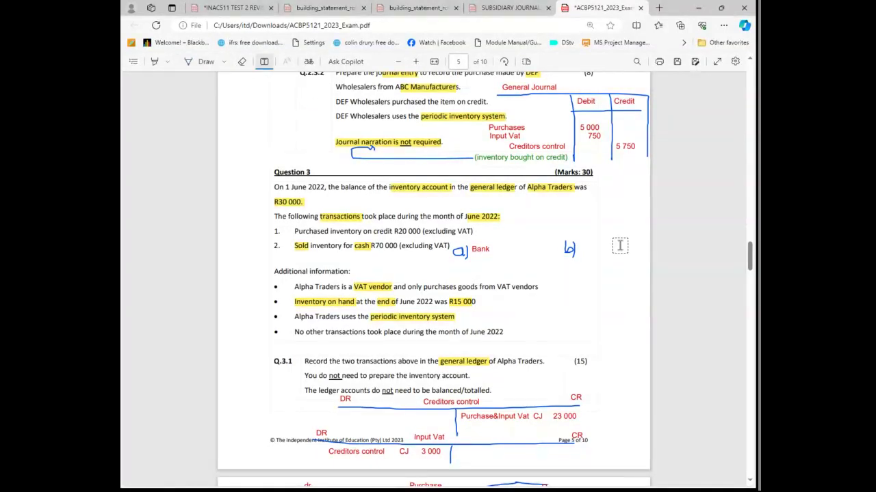
{"action": "left_click", "coordinate": [585, 249]}
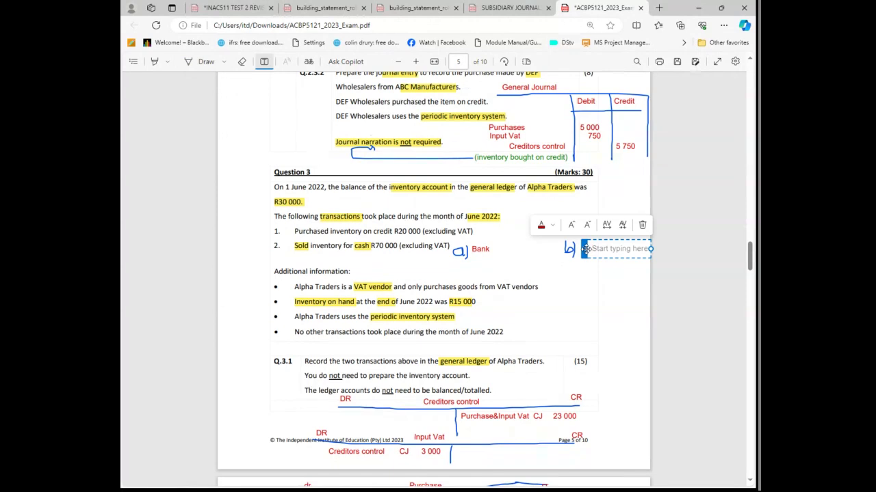
{"action": "type", "text": "Cost"}
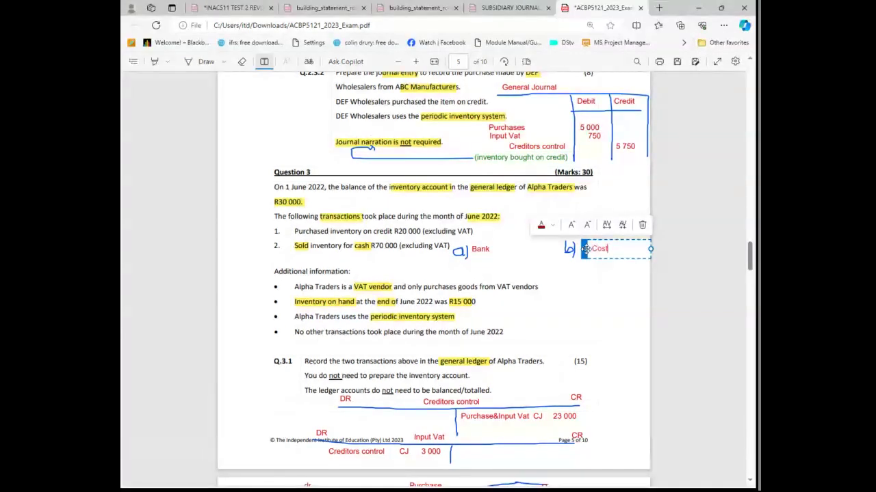
{"action": "type", "text": " of sales"}
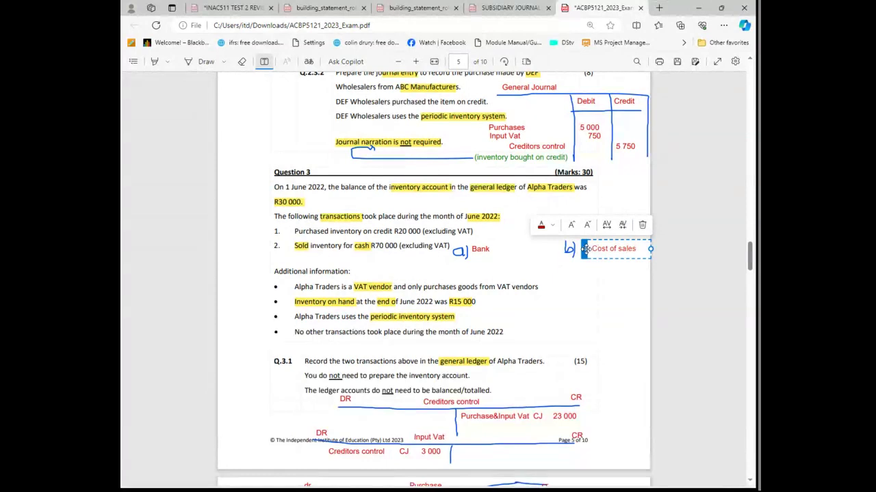
{"action": "key", "text": "Return"}
{"action": "type", "text": "Trading st"}
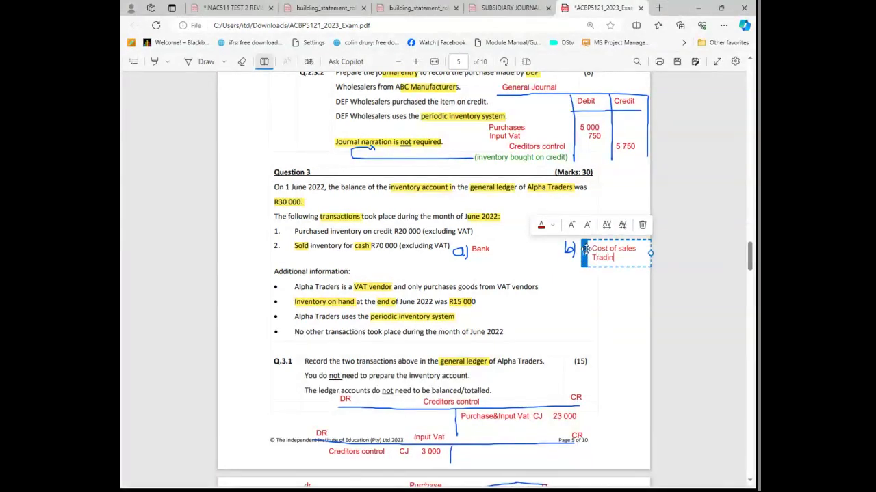
{"action": "type", "text": "oc"}
{"action": "type", "text": "k"}
Step: Add 'Sales' and 'Output Vat' on new lines under Bank in the existing note
{"action": "left_click", "coordinate": [482, 264]}
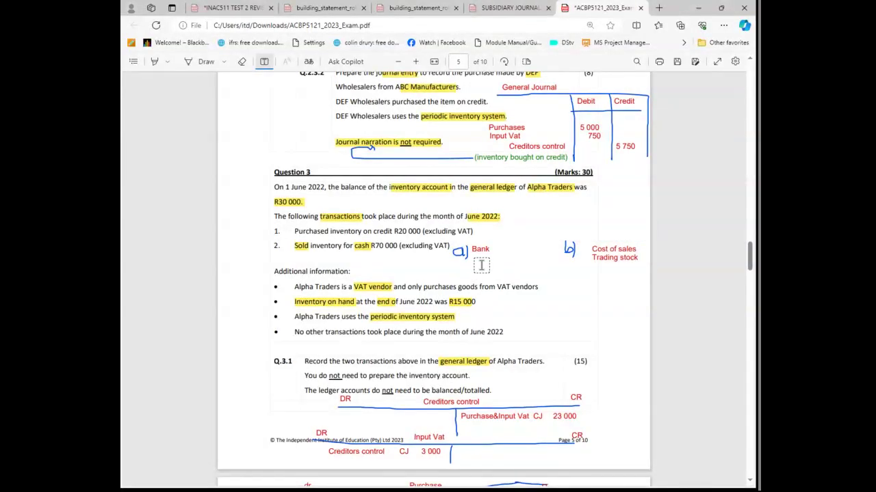
{"action": "left_click", "coordinate": [487, 249]}
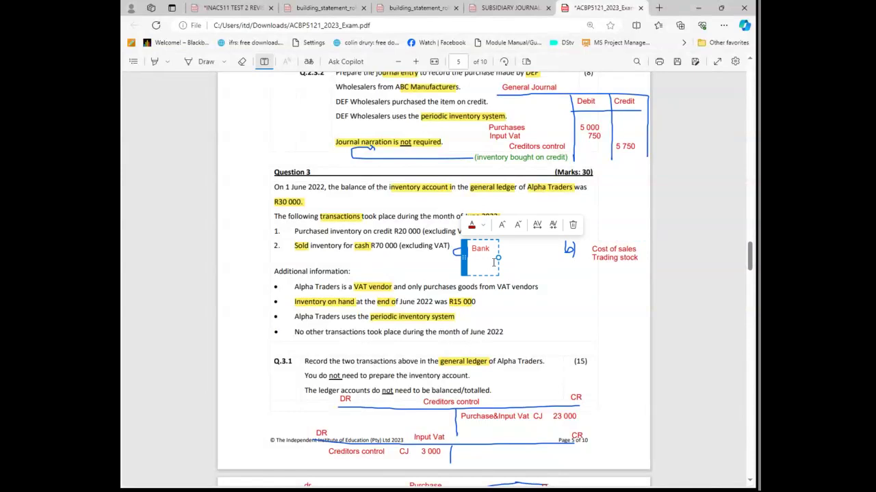
{"action": "key", "text": "Return"}
{"action": "type", "text": "Sales"}
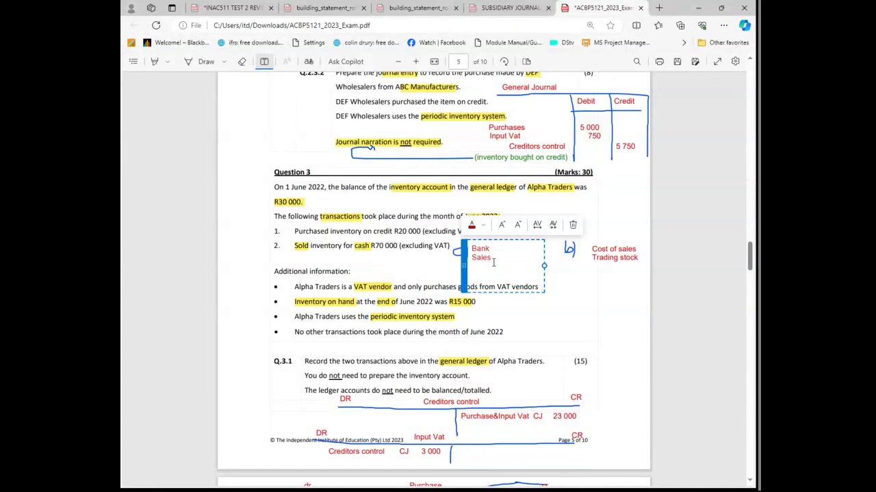
{"action": "type", "text": "ut"}
{"action": "type", "text": "put Vat"}
{"action": "left_click", "coordinate": [561, 257]}
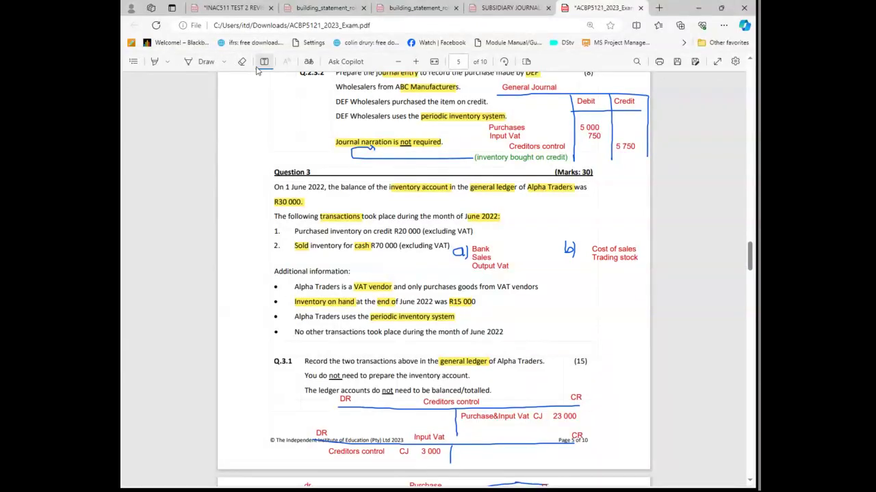
Step: Delete the Cost of sales / Trading stock note and erase the handwritten b)
{"action": "left_click", "coordinate": [613, 258]}
{"action": "left_click", "coordinate": [638, 225]}
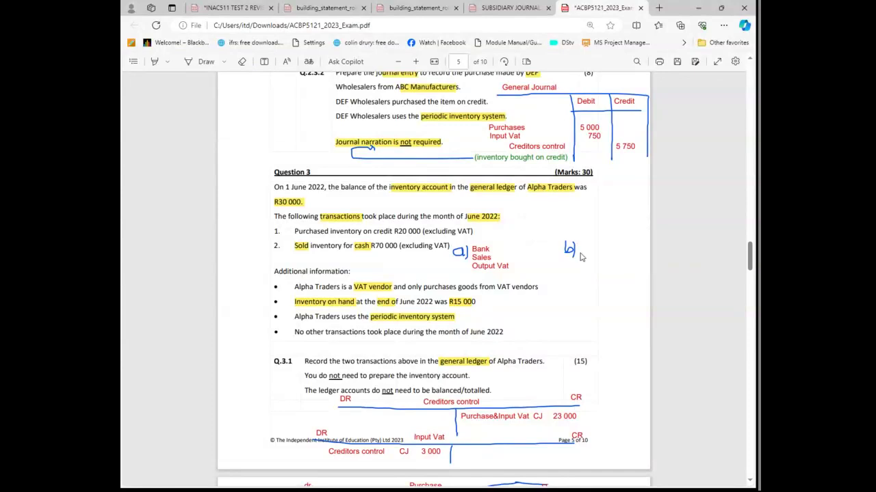
{"action": "left_click", "coordinate": [241, 61]}
{"action": "mouse_move", "coordinate": [572, 248]}
{"action": "left_mouse_down"}
{"action": "mouse_move", "coordinate": [566, 259]}
{"action": "mouse_move", "coordinate": [582, 244]}
{"action": "left_mouse_up"}
{"action": "left_click", "coordinate": [265, 61]}
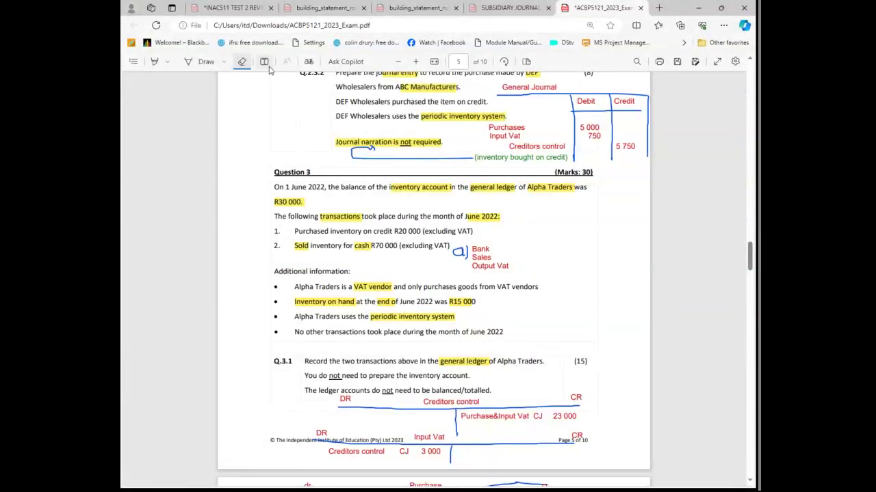
Step: Space out Bank, Sales and Output Vat with blank lines and move the note beside the June transactions
{"action": "left_click", "coordinate": [487, 249]}
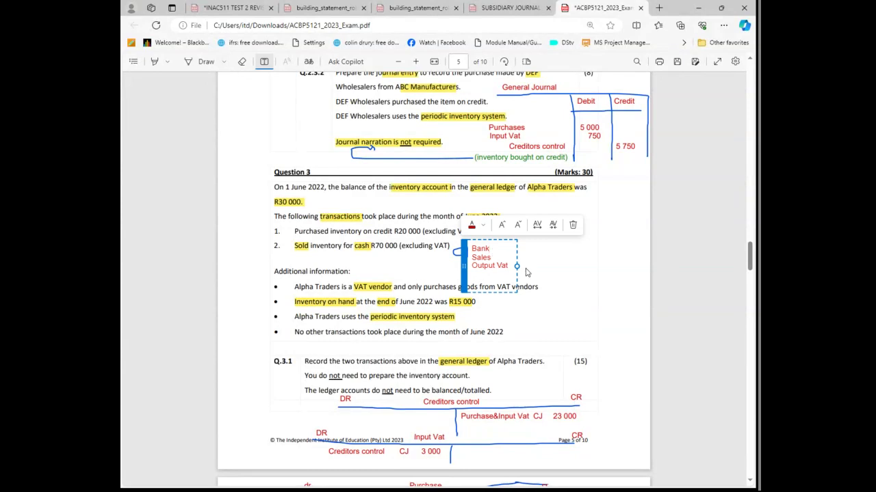
{"action": "key", "text": "Return"}
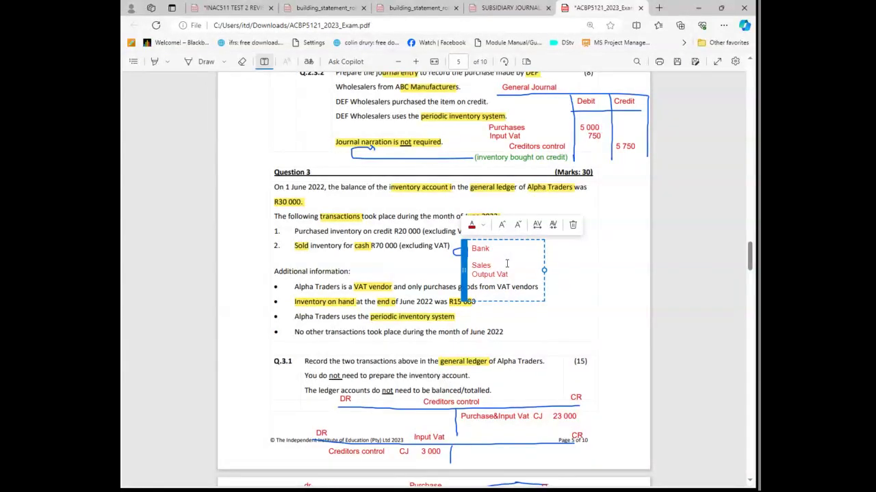
{"action": "key", "text": "Return"}
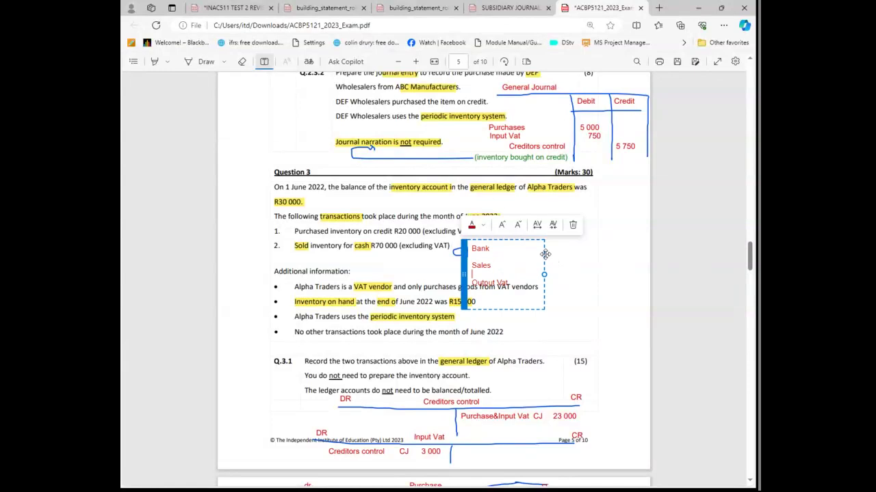
{"action": "left_click_drag", "start_coordinate": [545, 255], "coordinate": [605, 228]}
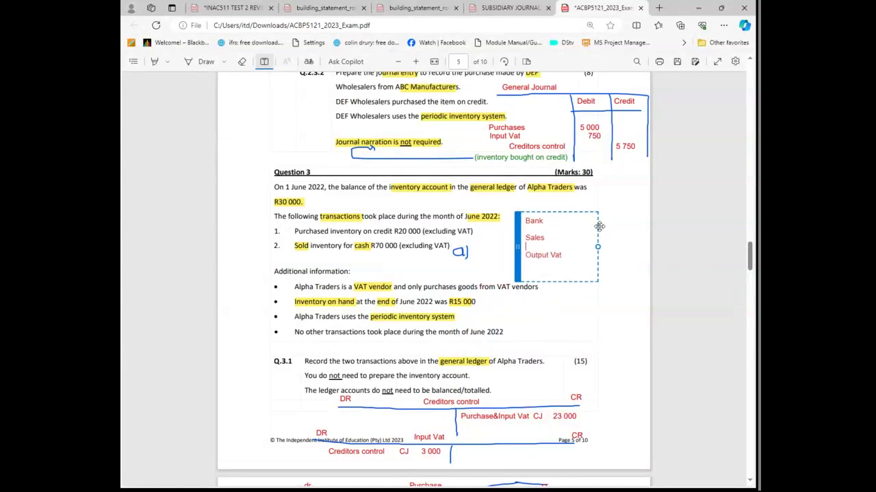
{"action": "left_click", "coordinate": [606, 326]}
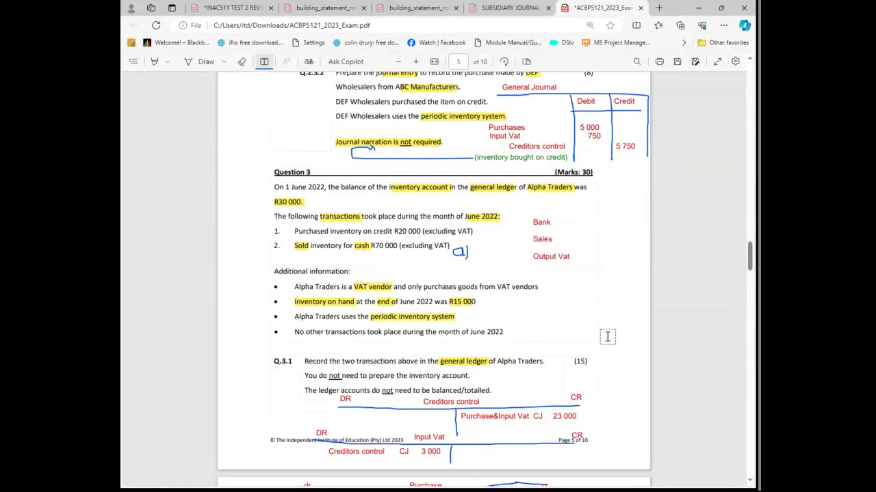
{"action": "left_click", "coordinate": [457, 253]}
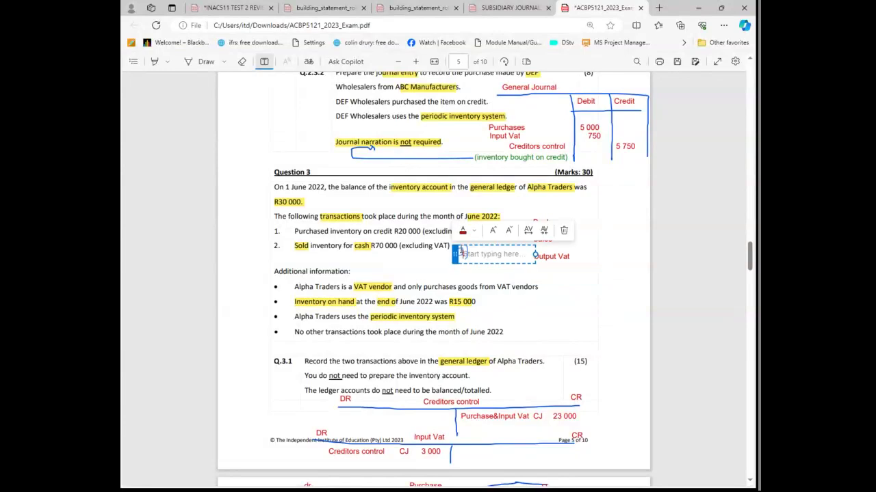
{"action": "left_click", "coordinate": [390, 266]}
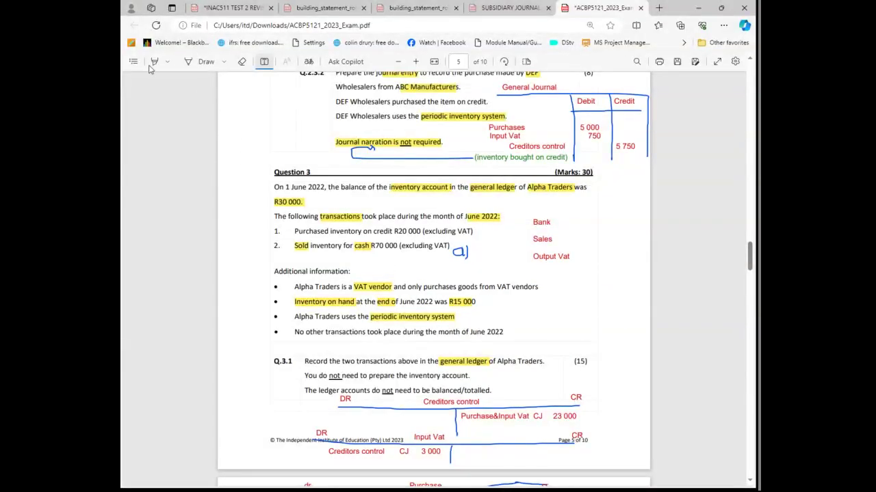
Step: Erase the handwritten a) mark before the labels
{"action": "left_click", "coordinate": [242, 61]}
{"action": "left_click_drag", "start_coordinate": [469, 248], "coordinate": [455, 252]}
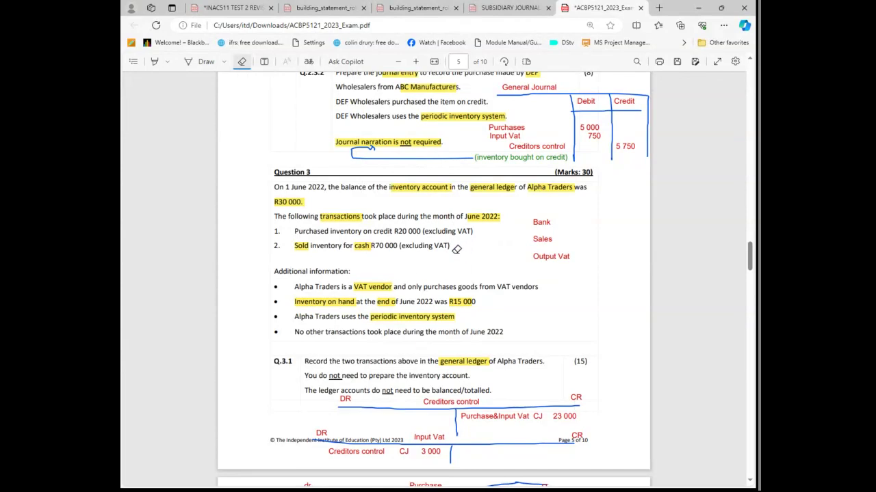
{"action": "left_click", "coordinate": [202, 63]}
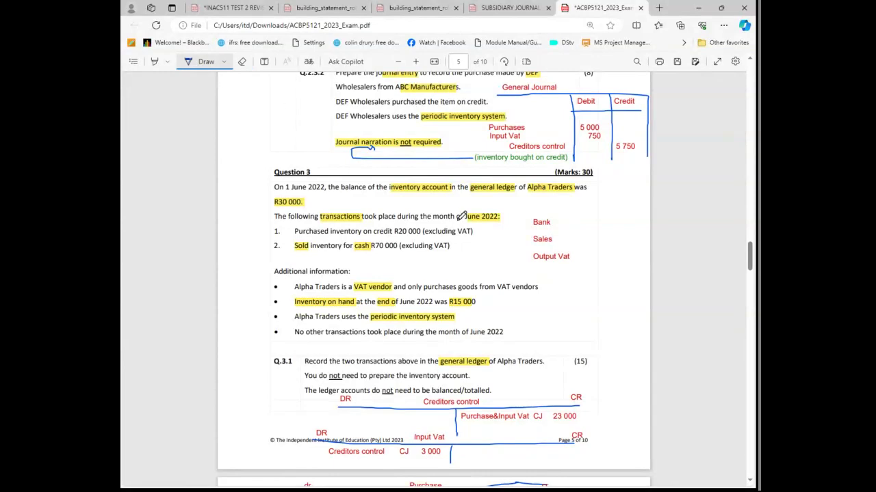
{"action": "left_click", "coordinate": [242, 62]}
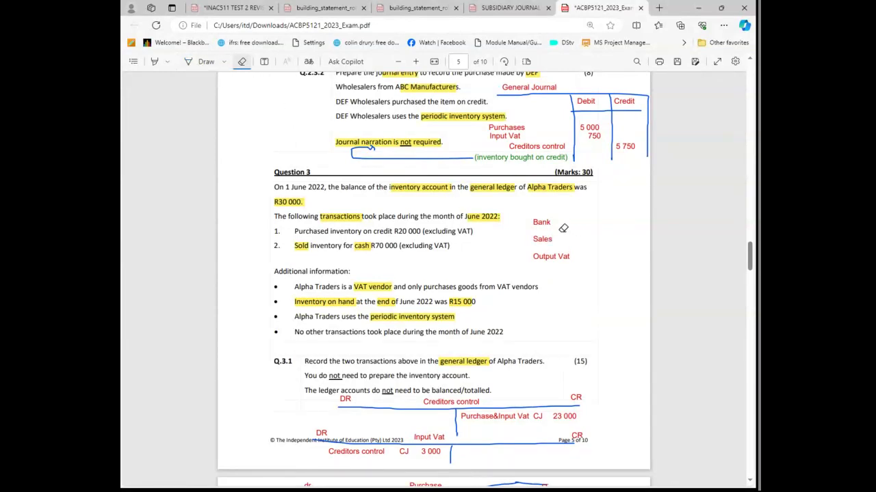
{"action": "left_click", "coordinate": [264, 61]}
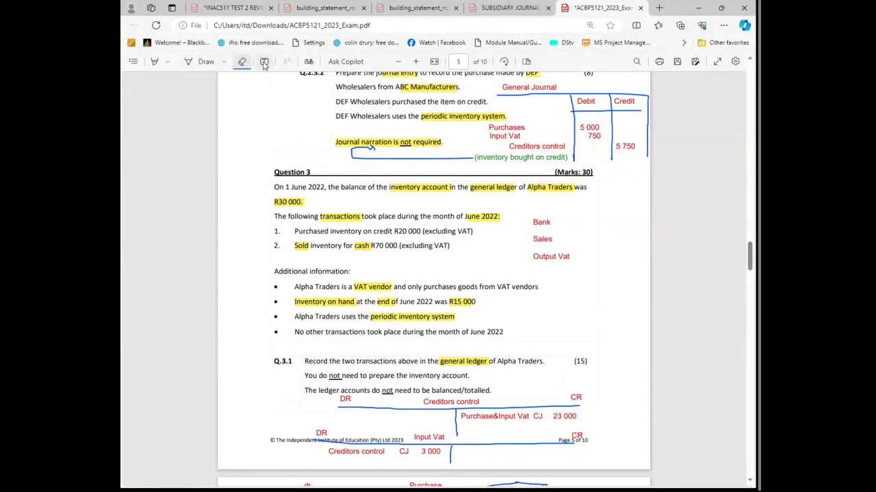
Step: Tag the labels as Bank - A- DR, Sales - I - CR and Output Vat - L - CR
{"action": "left_click", "coordinate": [561, 232]}
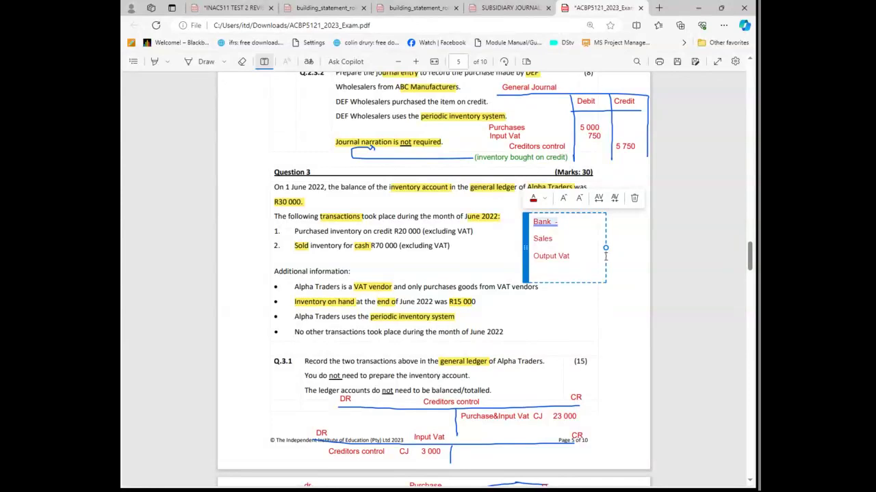
{"action": "type", "text": "A"}
{"action": "type", "text": "- DR"}
{"action": "left_click", "coordinate": [576, 240]}
{"action": "type", "text": "-  "}
{"action": "type", "text": "I"}
{"action": "type", "text": "C"}
{"action": "type", "text": "- CR"}
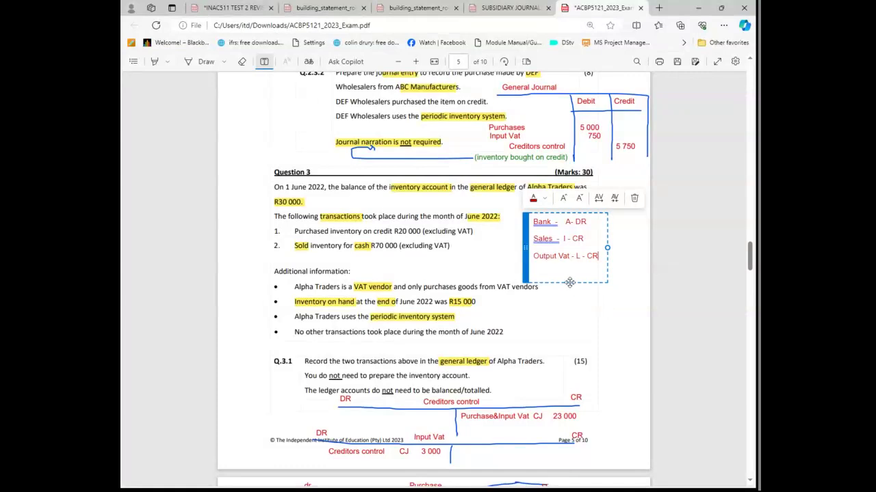
Step: Nudge the label box and draw short blue arrows after the classified labels
{"action": "left_click_drag", "start_coordinate": [568, 282], "coordinate": [556, 289]}
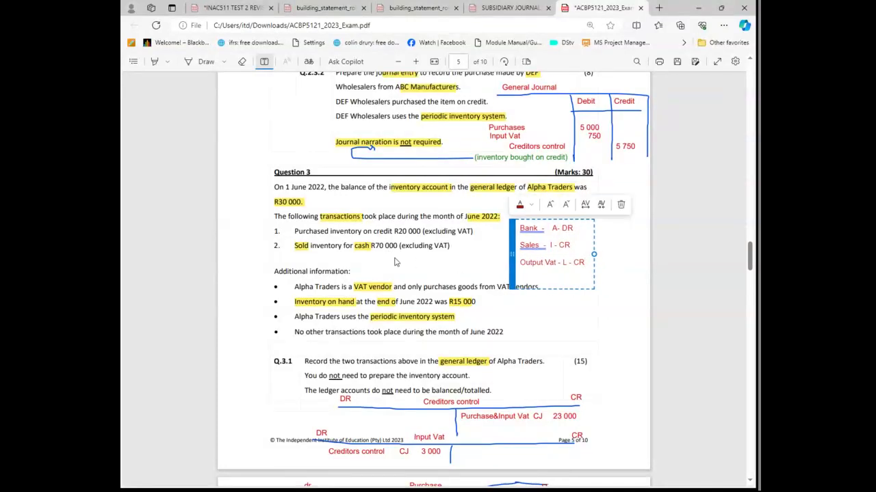
{"action": "left_click", "coordinate": [641, 250]}
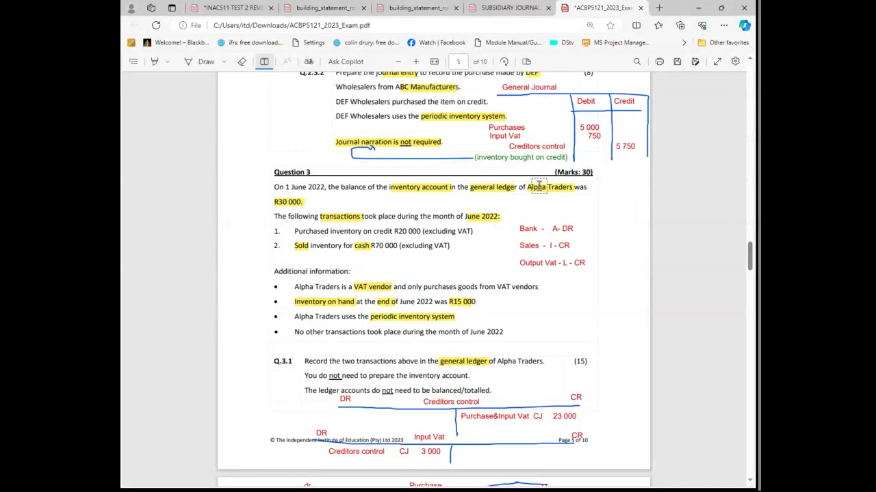
{"action": "left_click", "coordinate": [206, 61]}
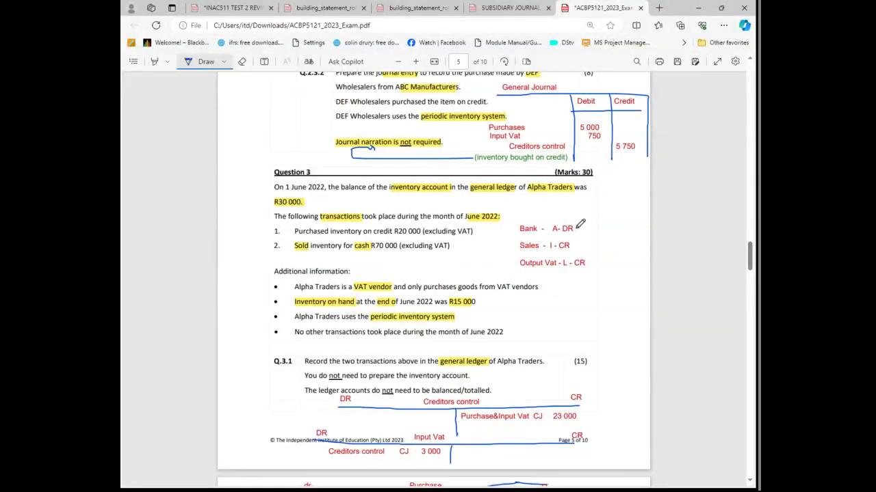
{"action": "mouse_move", "coordinate": [577, 229]}
{"action": "left_mouse_down"}
{"action": "mouse_move", "coordinate": [585, 228]}
{"action": "mouse_move", "coordinate": [582, 245]}
{"action": "left_mouse_up"}
{"action": "left_click_drag", "start_coordinate": [586, 263], "coordinate": [589, 270]}
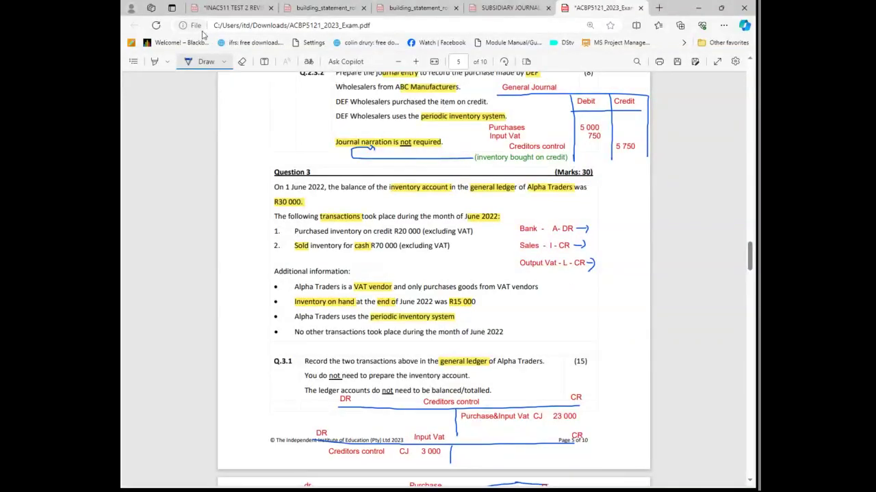
{"action": "left_click", "coordinate": [264, 62]}
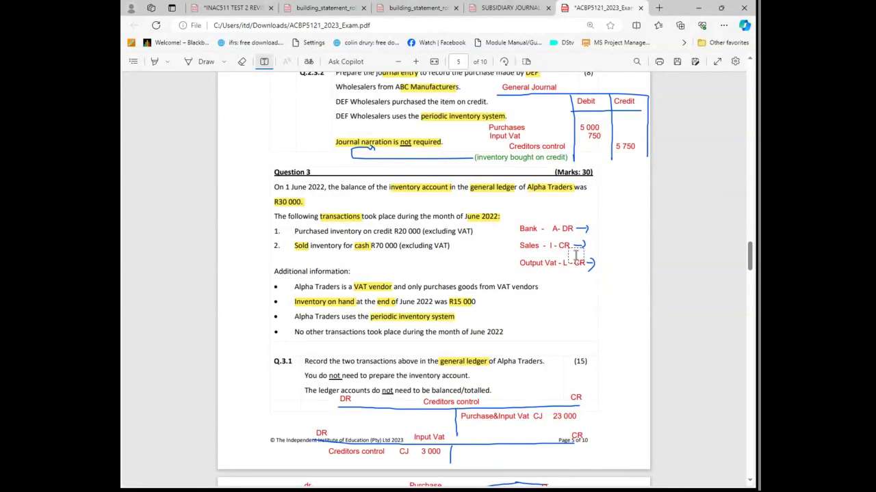
Step: Add a green 70 000 amount right of the Sales arrow
{"action": "left_click", "coordinate": [597, 244]}
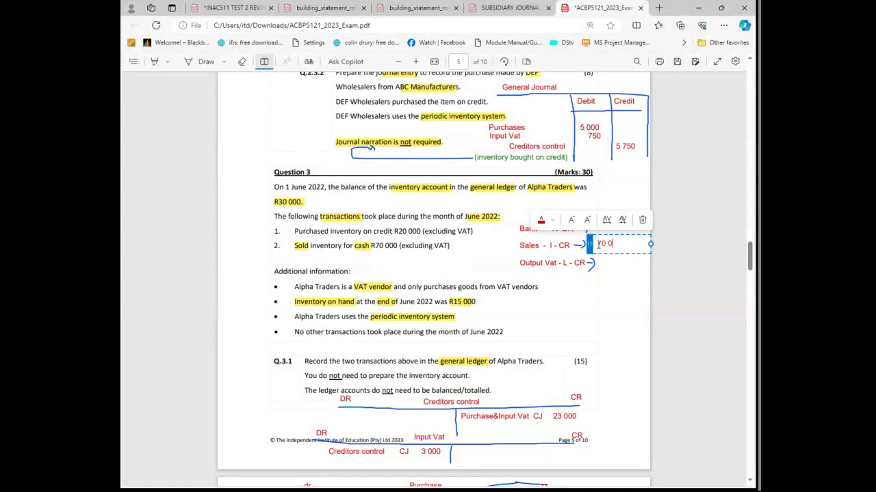
{"action": "type", "text": "00"}
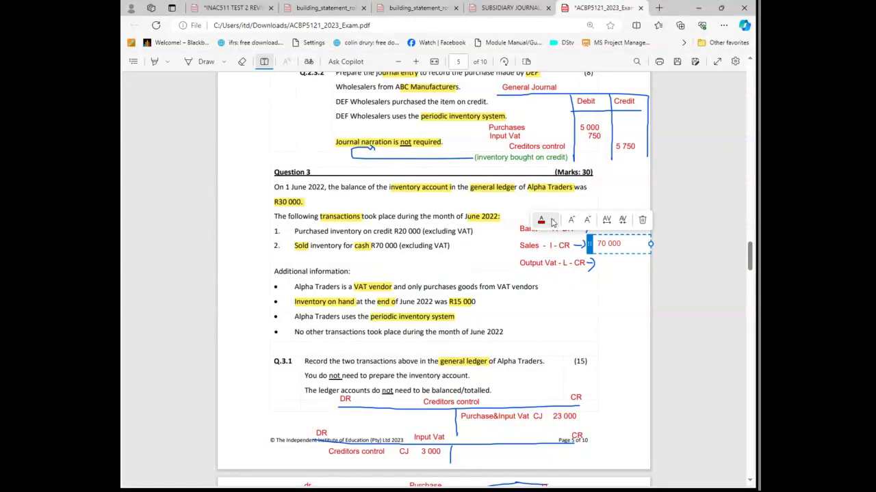
{"action": "left_click", "coordinate": [552, 221]}
{"action": "left_click", "coordinate": [545, 158]}
{"action": "left_click", "coordinate": [621, 299]}
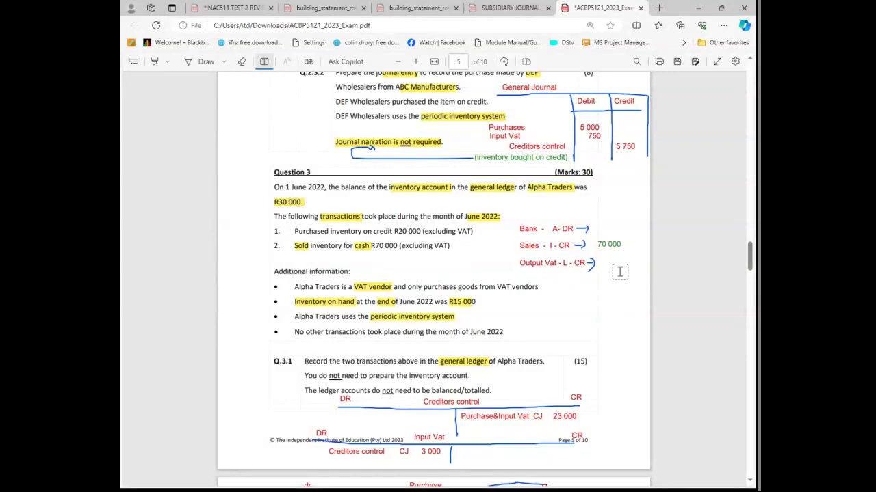
{"action": "scroll", "coordinate": [619, 272], "scroll_direction": "down", "scroll_amount": 3}
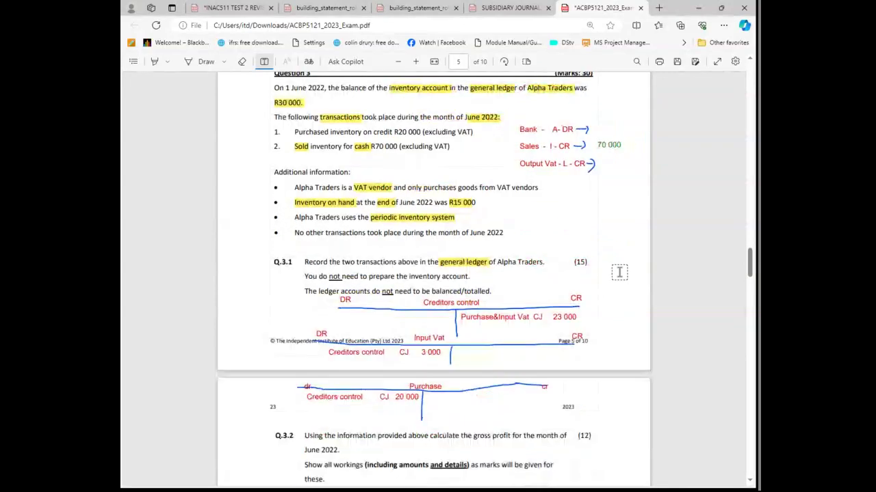
{"action": "scroll", "coordinate": [619, 271], "scroll_direction": "up", "scroll_amount": 2}
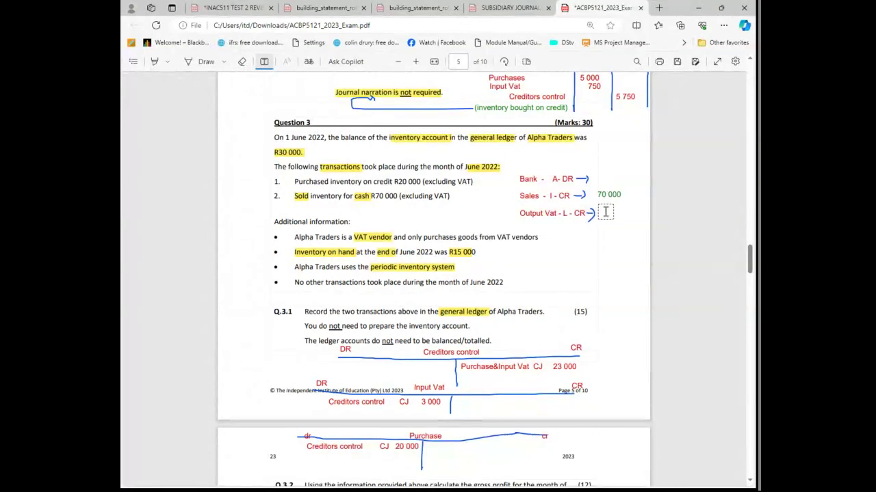
Step: Add 10 500 beside the Output Vat arrow and 80 500 beside the Bank arrow
{"action": "left_click", "coordinate": [605, 212]}
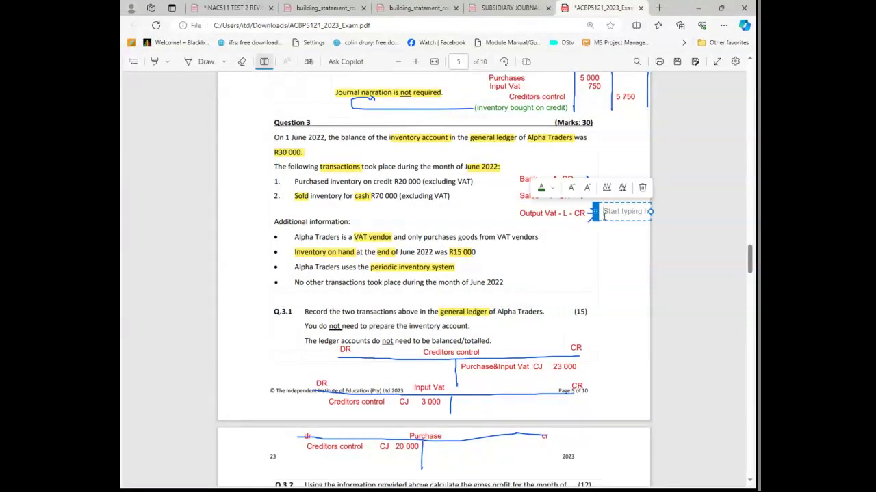
{"action": "type", "text": "10 "}
{"action": "type", "text": "500"}
{"action": "left_click", "coordinate": [622, 286]}
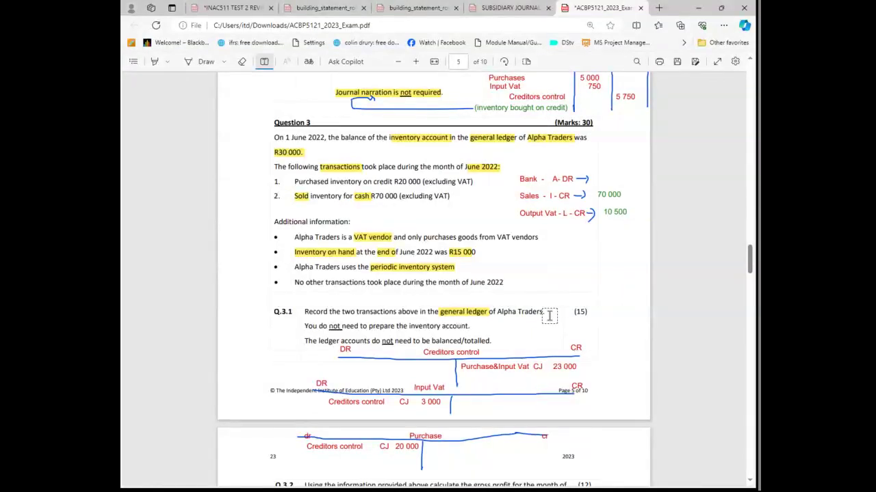
{"action": "left_click", "coordinate": [599, 178]}
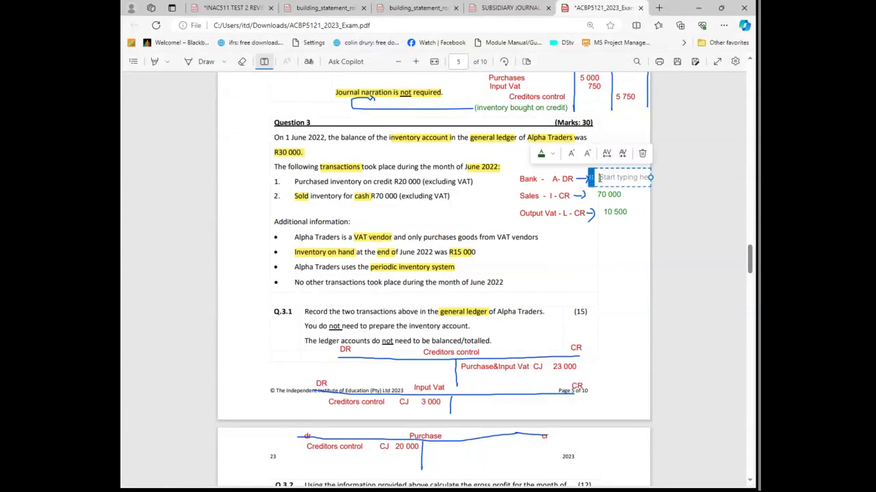
{"action": "type", "text": "80 500"}
{"action": "left_click", "coordinate": [577, 247]}
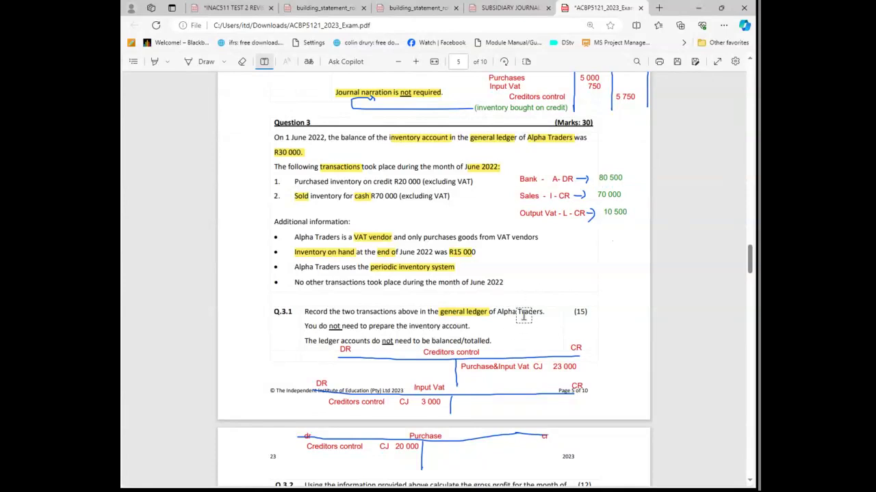
Step: Delete the old entries Purchase&Input Vat 23 000, Creditors control 3 000 and Creditors control 20 000
{"action": "left_click", "coordinate": [482, 366]}
{"action": "left_click", "coordinate": [562, 343]}
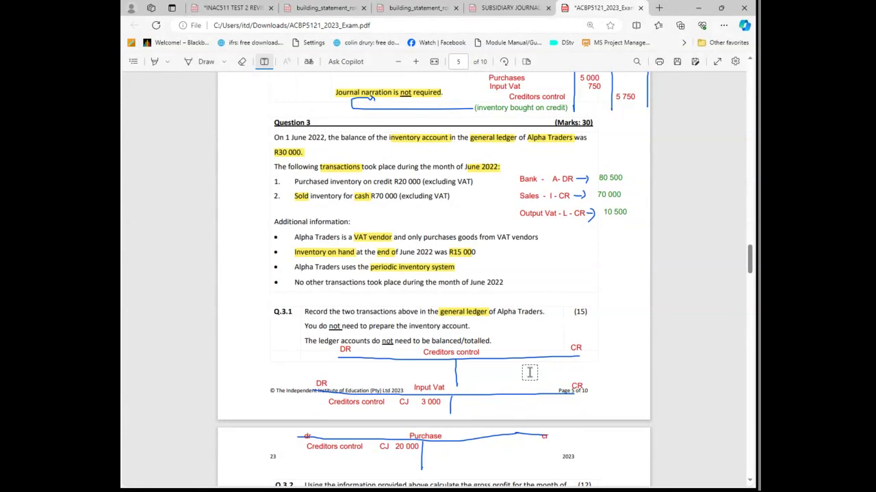
{"action": "left_click", "coordinate": [404, 405]}
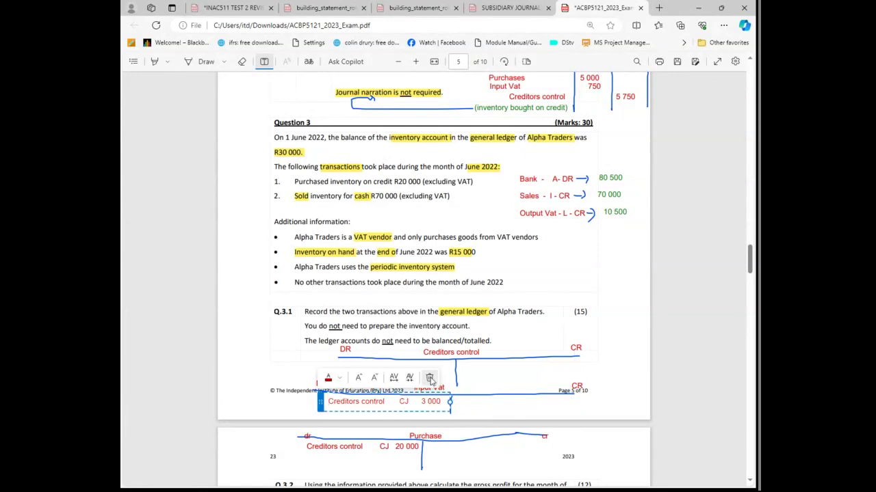
{"action": "left_click", "coordinate": [435, 378]}
{"action": "left_click", "coordinate": [396, 446]}
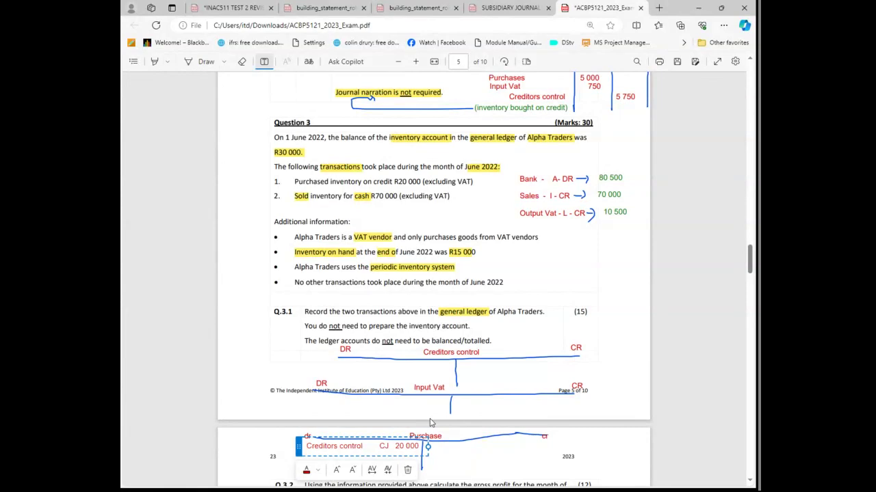
{"action": "left_click", "coordinate": [407, 471]}
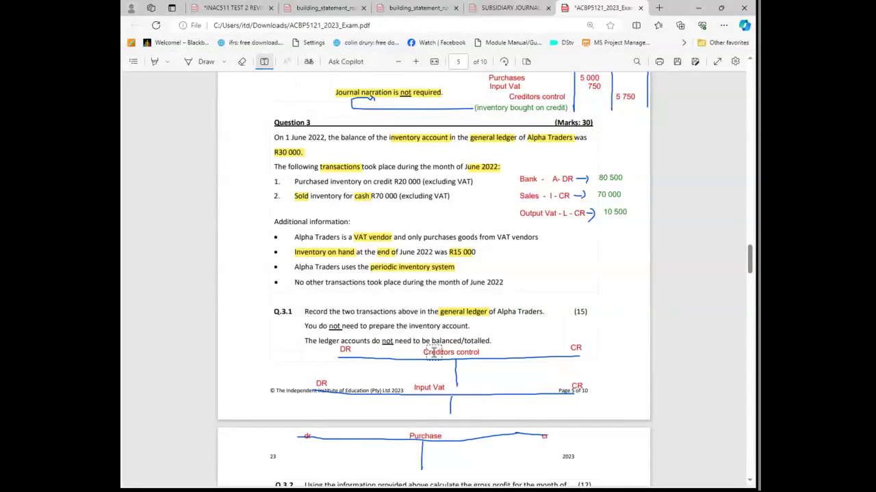
Step: Replace the Creditors control heading with 'Bank'
{"action": "left_click", "coordinate": [435, 352]}
{"action": "left_click_drag", "start_coordinate": [423, 351], "coordinate": [487, 351]}
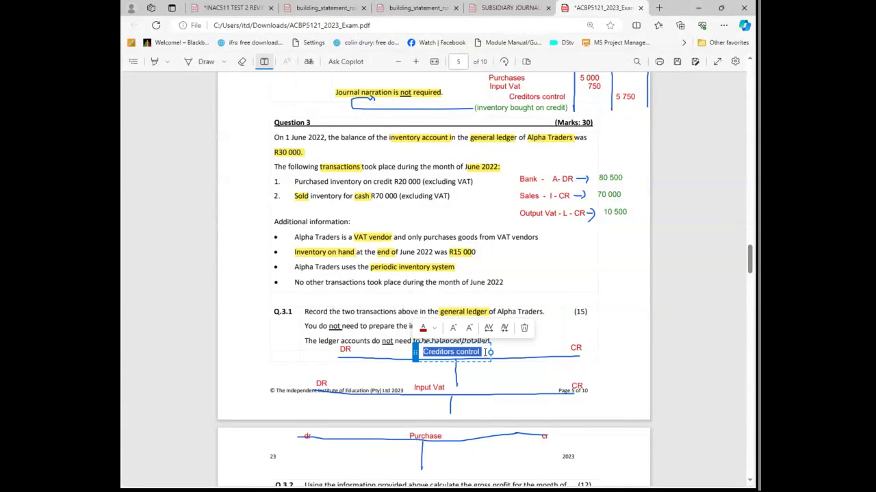
{"action": "type", "text": "bAN"}
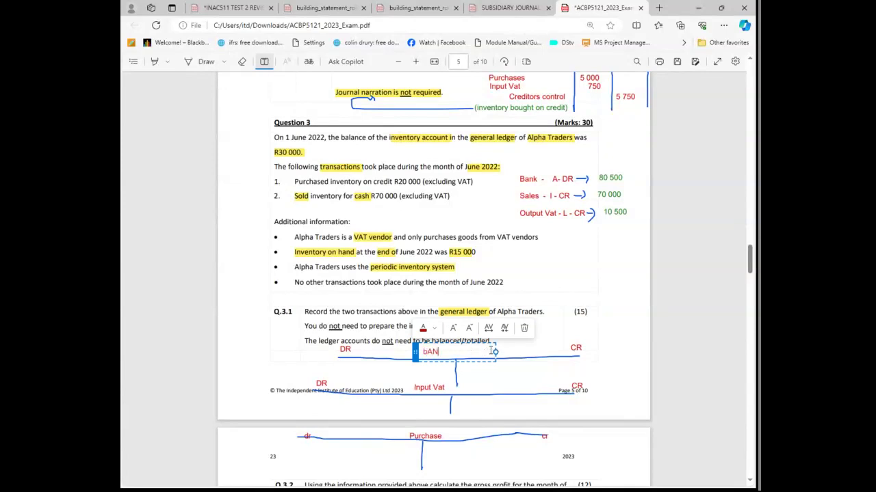
{"action": "type", "text": "K"}
{"action": "key", "text": "BackSpace"}
{"action": "key", "text": "BackSpace"}
{"action": "key", "text": "BackSpace"}
{"action": "key", "text": "BackSpace"}
{"action": "type", "text": "Ba"}
{"action": "type", "text": "nk"}
{"action": "left_click", "coordinate": [424, 388]}
Step: Rename the Input Vat heading to 'Sales' and the Purchase heading to 'Output'
{"action": "left_click", "coordinate": [424, 388]}
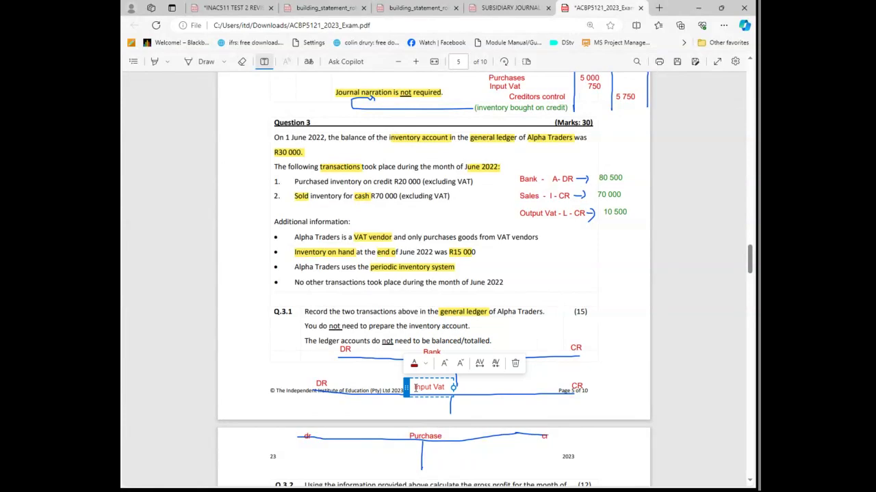
{"action": "left_click_drag", "start_coordinate": [414, 388], "coordinate": [451, 387]}
{"action": "type", "text": "S"}
{"action": "type", "text": "ales"}
{"action": "left_click", "coordinate": [416, 433]}
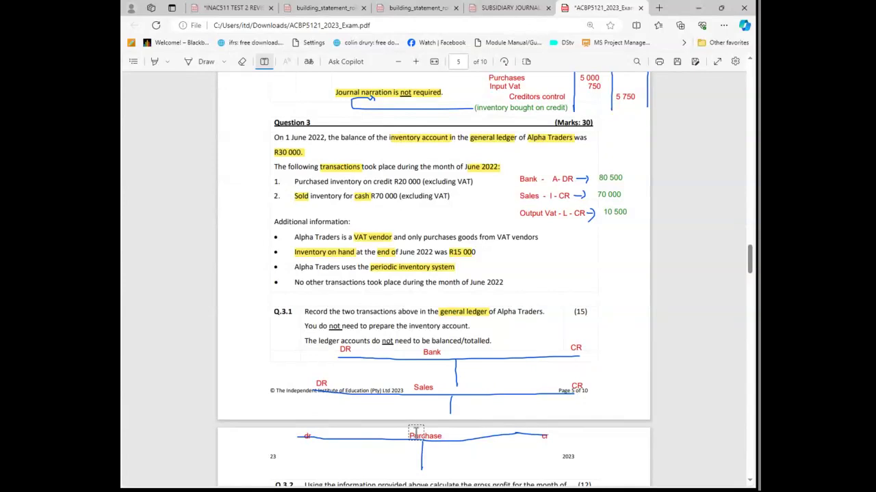
{"action": "left_click", "coordinate": [416, 434]}
{"action": "key", "text": "BackSpace"}
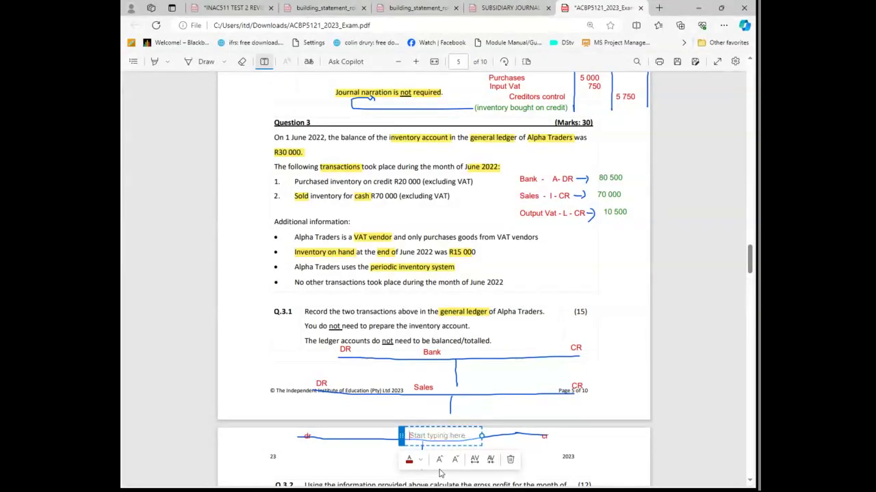
{"action": "type", "text": "Out"}
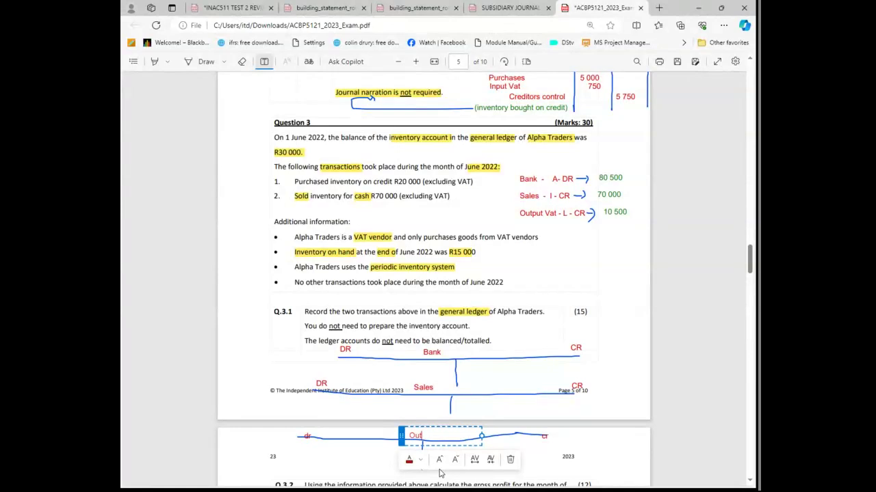
{"action": "type", "text": "put"}
{"action": "left_click", "coordinate": [630, 327]}
{"action": "scroll", "coordinate": [629, 329], "scroll_direction": "down", "scroll_amount": 1}
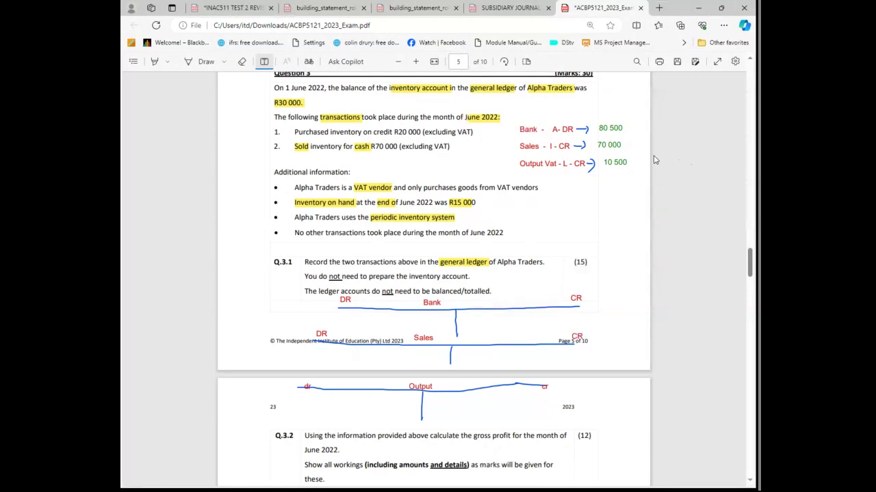
Step: Place 'Sales&Output vat CBR 80 500' left of the Bank account's vertical line
{"action": "left_click", "coordinate": [333, 353]}
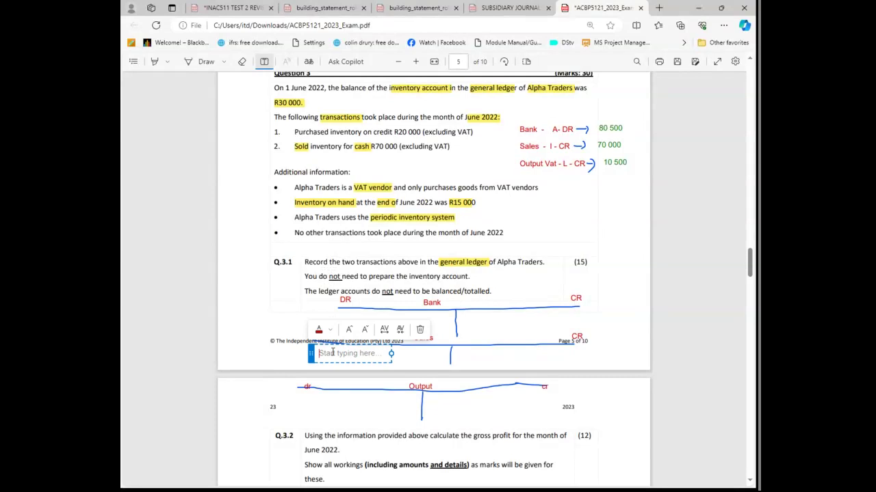
{"action": "type", "text": "S"}
{"action": "type", "text": "es&O"}
{"action": "type", "text": "ut"}
{"action": "type", "text": "al"}
{"action": "left_click_drag", "start_coordinate": [342, 362], "coordinate": [356, 323]}
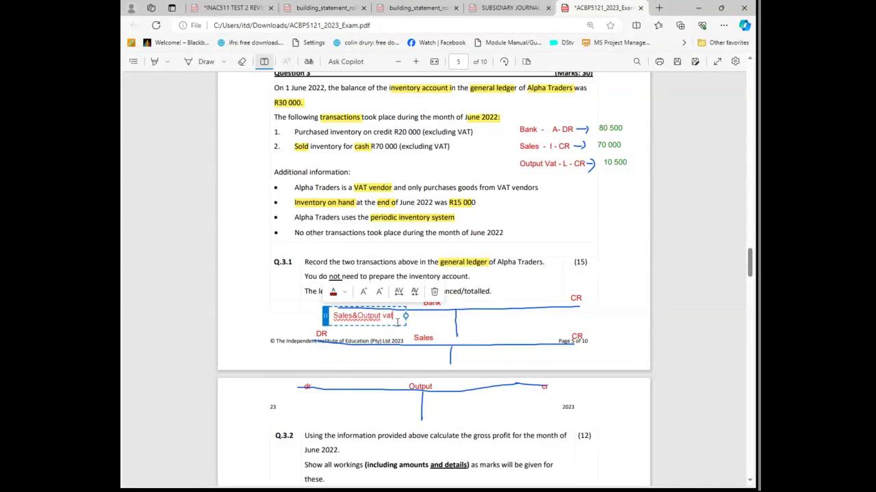
{"action": "left_click_drag", "start_coordinate": [396, 324], "coordinate": [397, 329]}
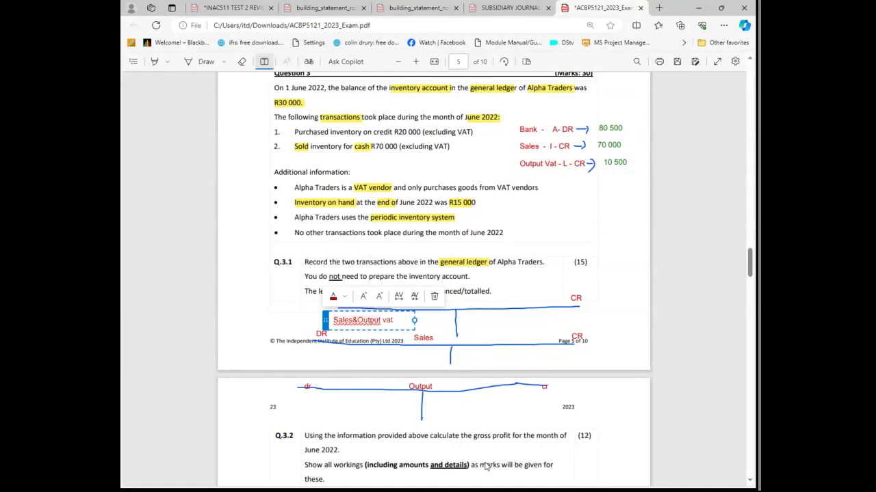
{"action": "key", "text": "BackSpace"}
{"action": "type", "text": "CB"}
{"action": "type", "text": "R"}
{"action": "type", "text": "   80 500"}
{"action": "left_click", "coordinate": [624, 320]}
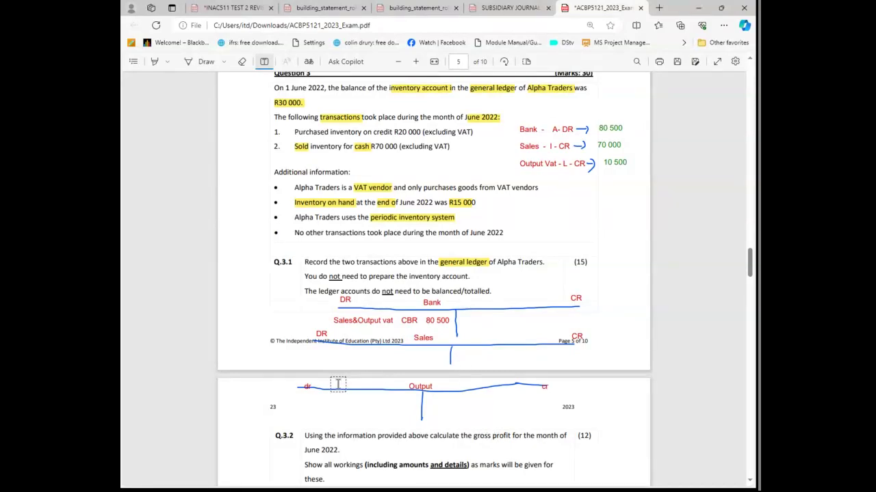
Step: Add 'Bank CBR 70 000' to the right of the Sales account's vertical line
{"action": "left_click", "coordinate": [464, 353]}
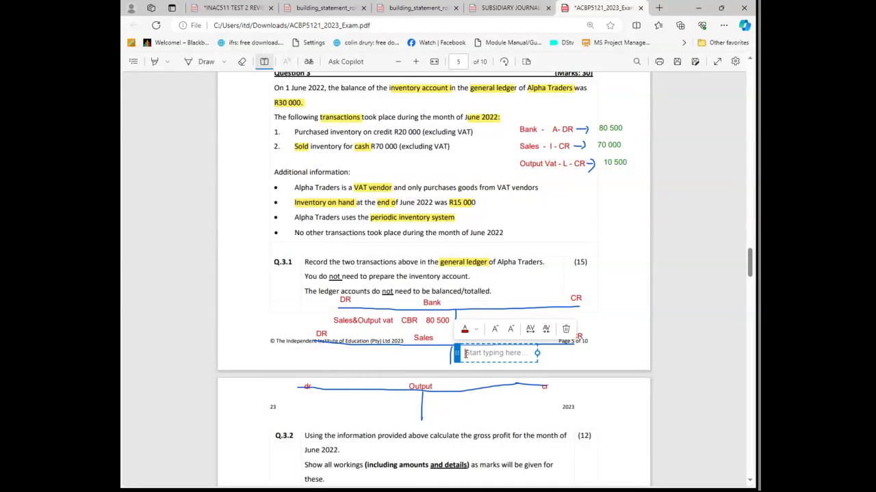
{"action": "type", "text": "Ba"}
{"action": "type", "text": "nk"}
{"action": "type", "text": "c"}
{"action": "type", "text": "br"}
{"action": "key", "text": "BackSpace"}
{"action": "key", "text": "BackSpace"}
{"action": "key", "text": "BackSpace"}
{"action": "type", "text": "CBR    "}
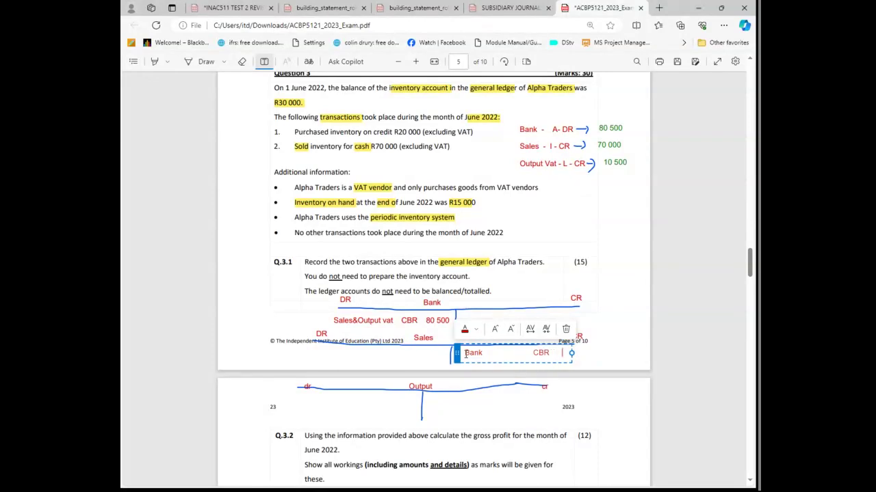
{"action": "type", "text": "70 000"}
{"action": "left_click", "coordinate": [613, 303]}
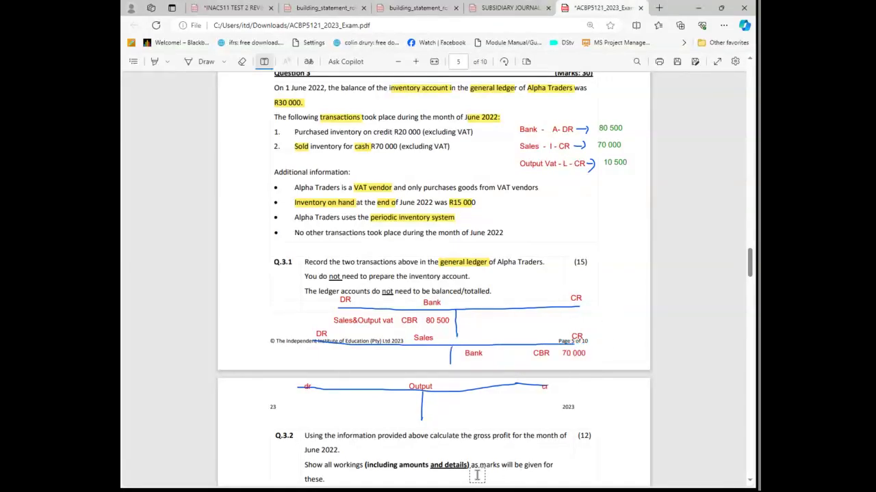
Step: Add 'Bank CBR 10 500' to the right of the Output account's vertical line
{"action": "scroll", "coordinate": [441, 417], "scroll_direction": "down", "scroll_amount": 1}
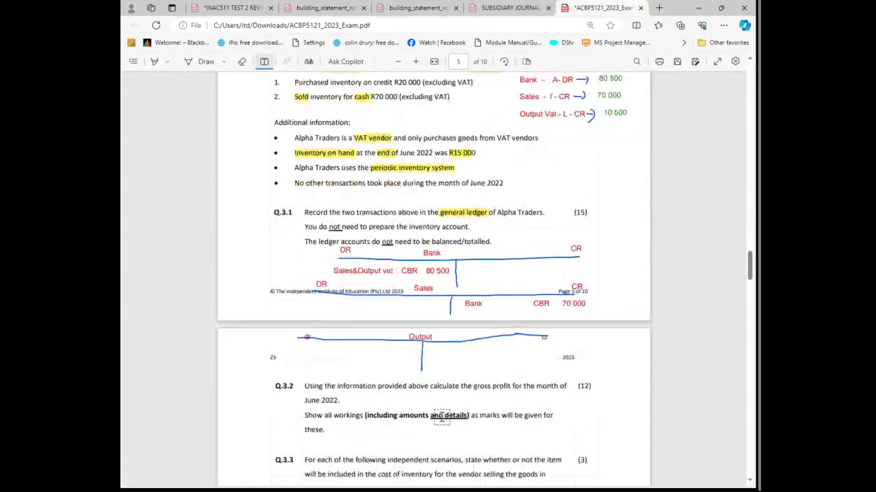
{"action": "scroll", "coordinate": [442, 419], "scroll_direction": "up", "scroll_amount": 1}
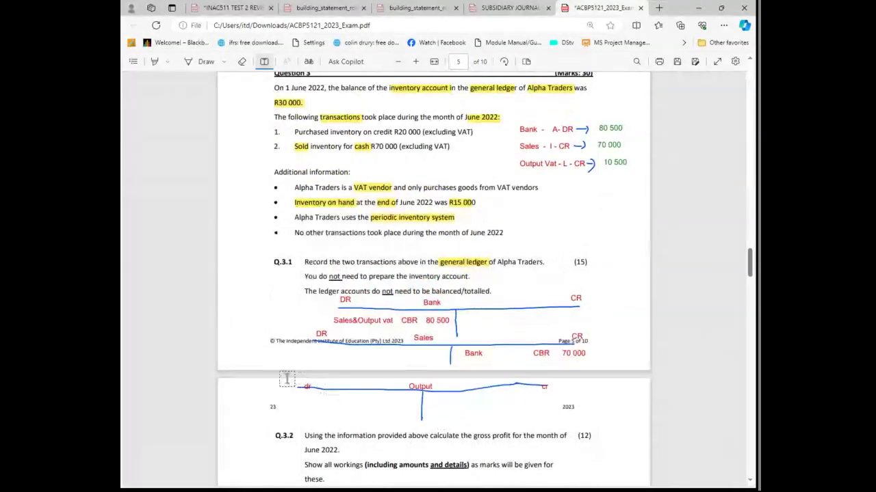
{"action": "left_click", "coordinate": [429, 400]}
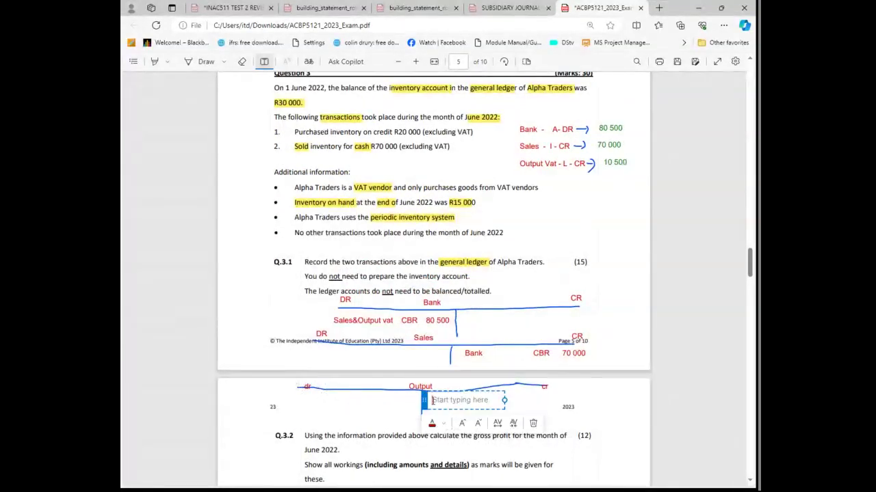
{"action": "type", "text": "SA"}
{"action": "type", "text": "NK"}
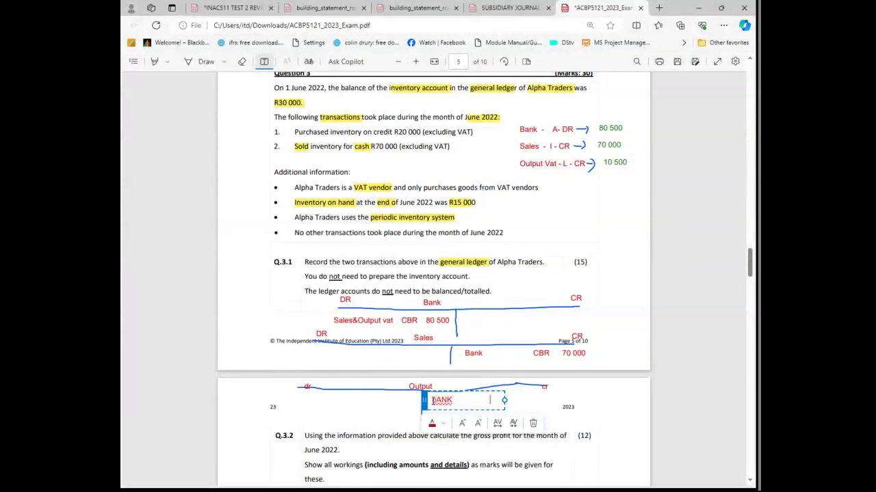
{"action": "type", "text": "               CB"}
{"action": "type", "text": "R"}
{"action": "type", "text": "      10 50"}
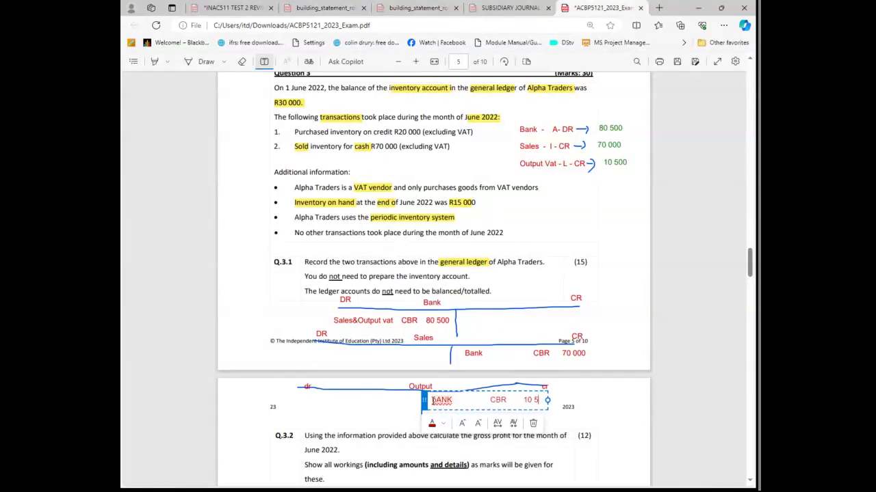
{"action": "type", "text": "0"}
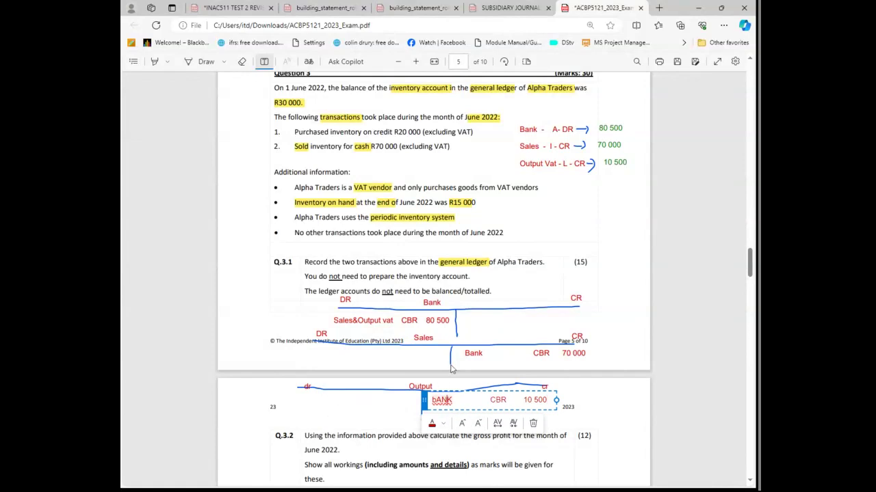
{"action": "left_click", "coordinate": [661, 436]}
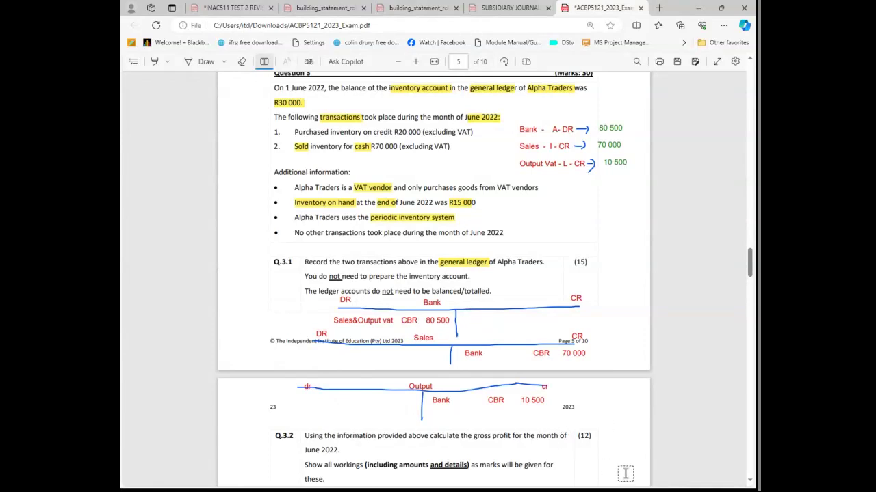
{"action": "scroll", "coordinate": [517, 417], "scroll_direction": "up", "scroll_amount": 1}
{"action": "scroll", "coordinate": [517, 417], "scroll_direction": "up", "scroll_amount": 3}
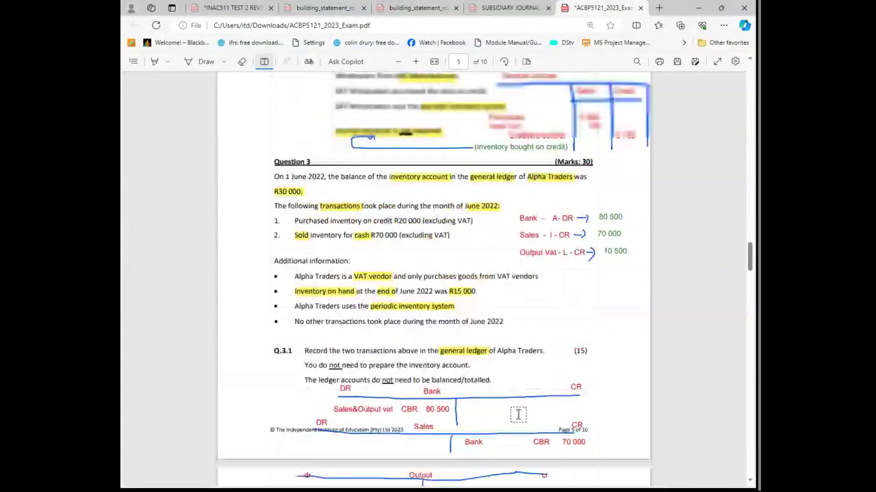
{"action": "scroll", "coordinate": [519, 415], "scroll_direction": "down", "scroll_amount": 5}
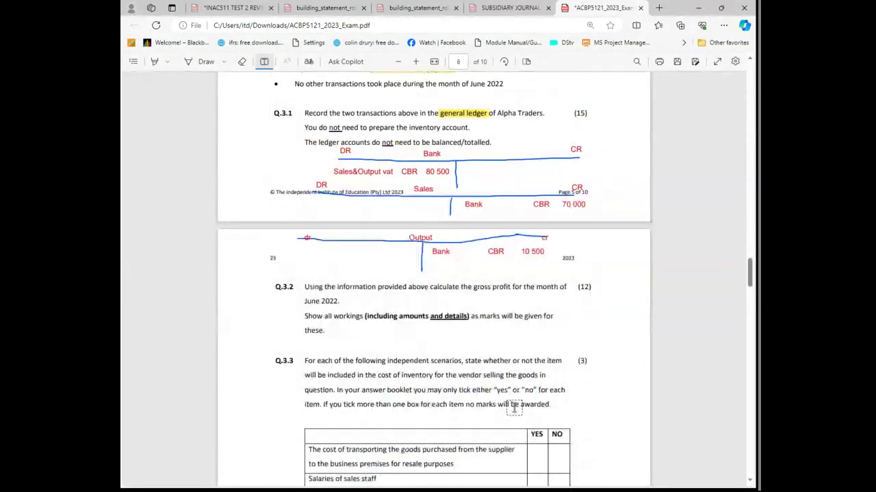
{"action": "scroll", "coordinate": [513, 409], "scroll_direction": "up", "scroll_amount": 3}
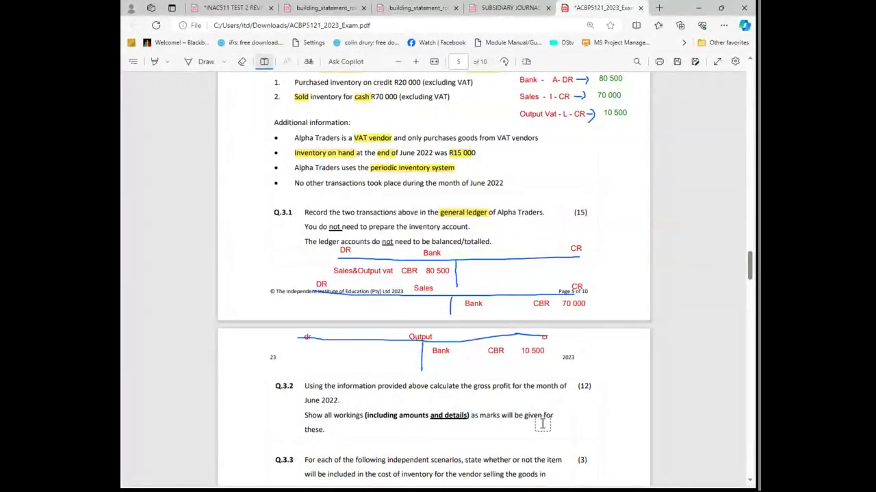
{"action": "scroll", "coordinate": [554, 410], "scroll_direction": "down", "scroll_amount": 1}
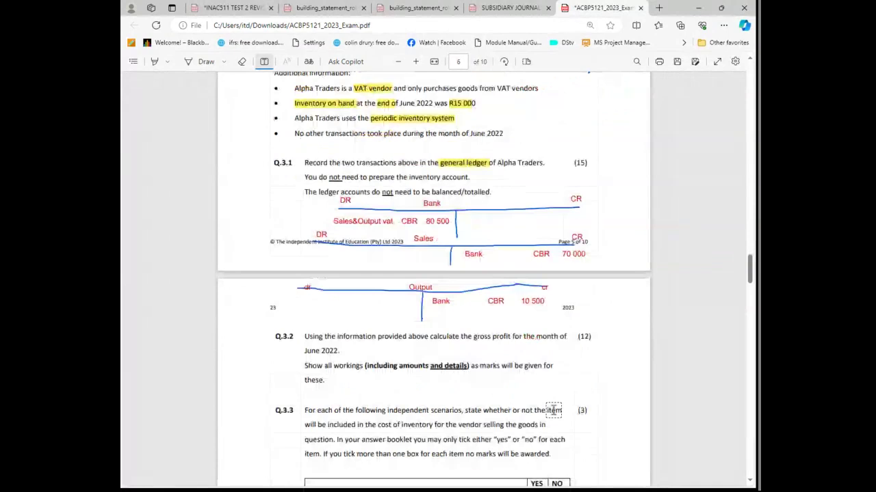
{"action": "scroll", "coordinate": [553, 410], "scroll_direction": "down", "scroll_amount": 1}
{"action": "scroll", "coordinate": [553, 410], "scroll_direction": "down", "scroll_amount": 1}
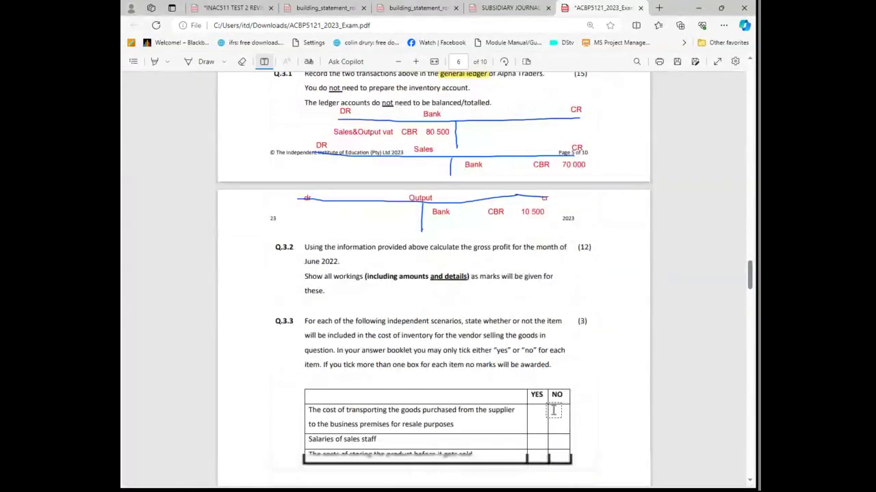
{"action": "scroll", "coordinate": [553, 411], "scroll_direction": "down", "scroll_amount": 1}
{"action": "scroll", "coordinate": [554, 411], "scroll_direction": "down", "scroll_amount": 1}
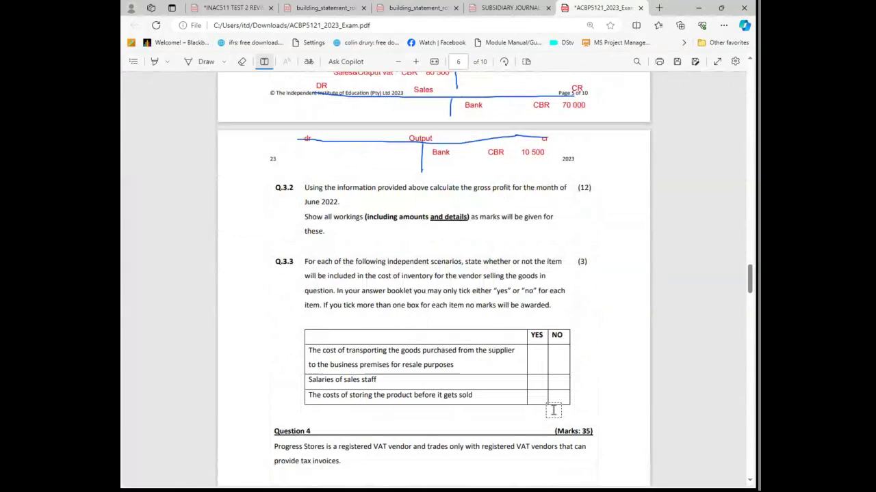
{"action": "scroll", "coordinate": [553, 410], "scroll_direction": "down", "scroll_amount": 1}
{"action": "scroll", "coordinate": [554, 411], "scroll_direction": "down", "scroll_amount": 1}
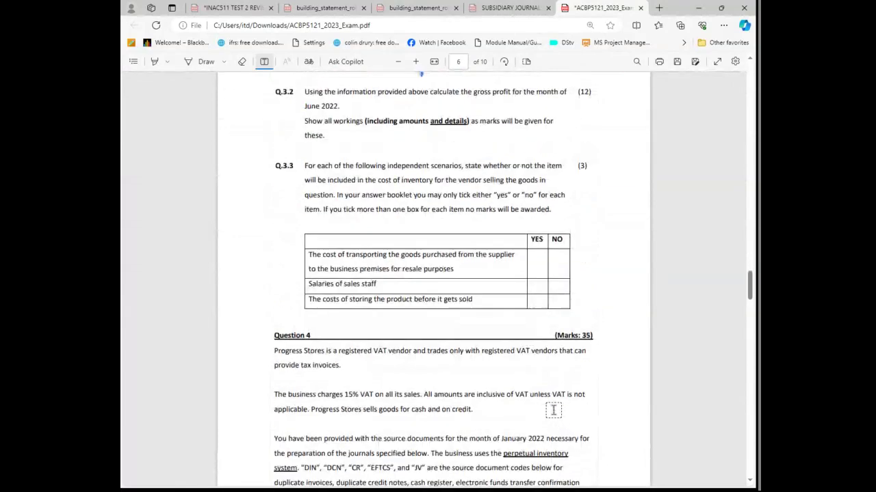
{"action": "scroll", "coordinate": [554, 410], "scroll_direction": "up", "scroll_amount": 3}
{"action": "scroll", "coordinate": [486, 372], "scroll_direction": "up", "scroll_amount": 3}
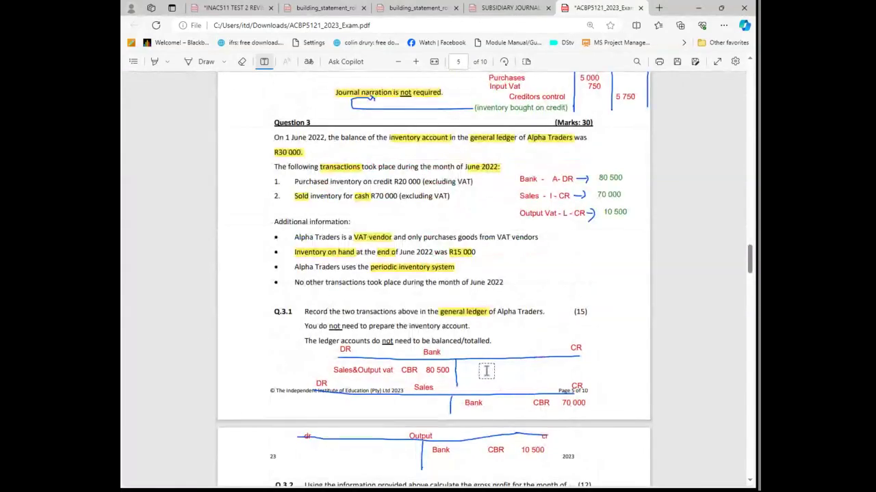